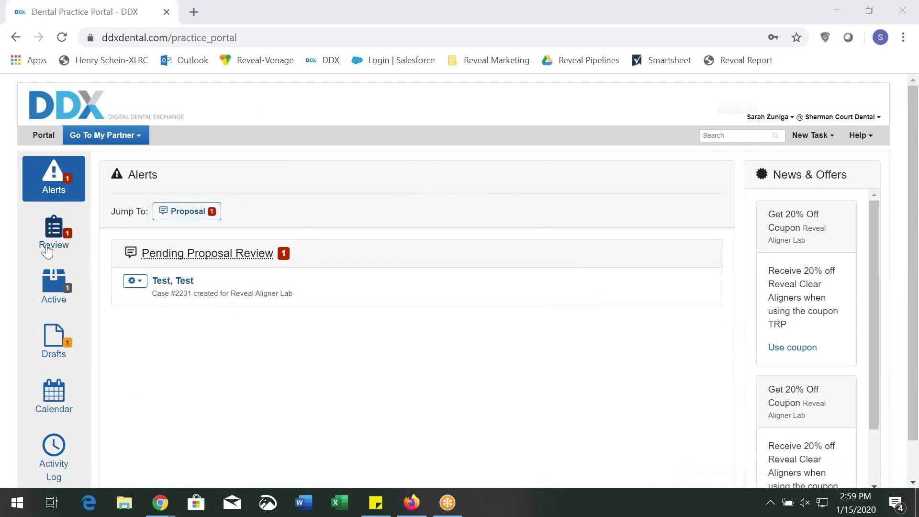
Step: Look over the active and draft case lists, then return to the alerts overview
click(55, 300)
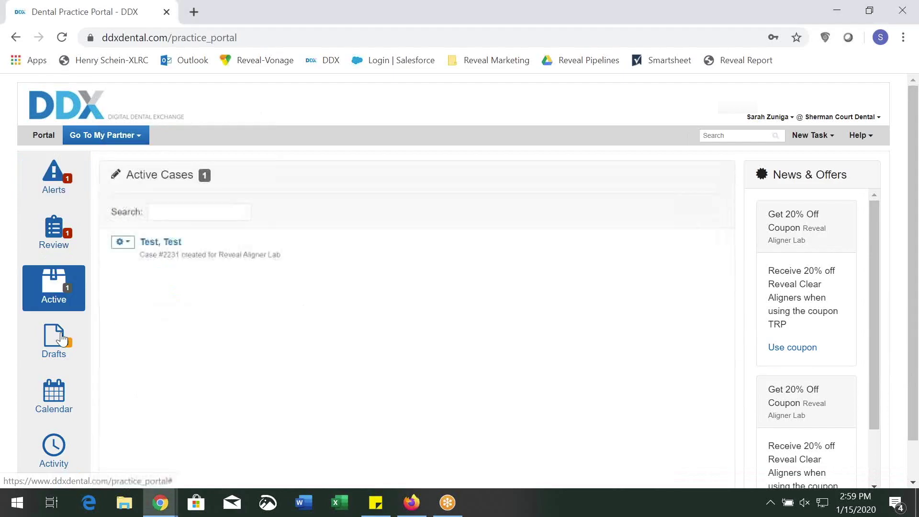
click(57, 343)
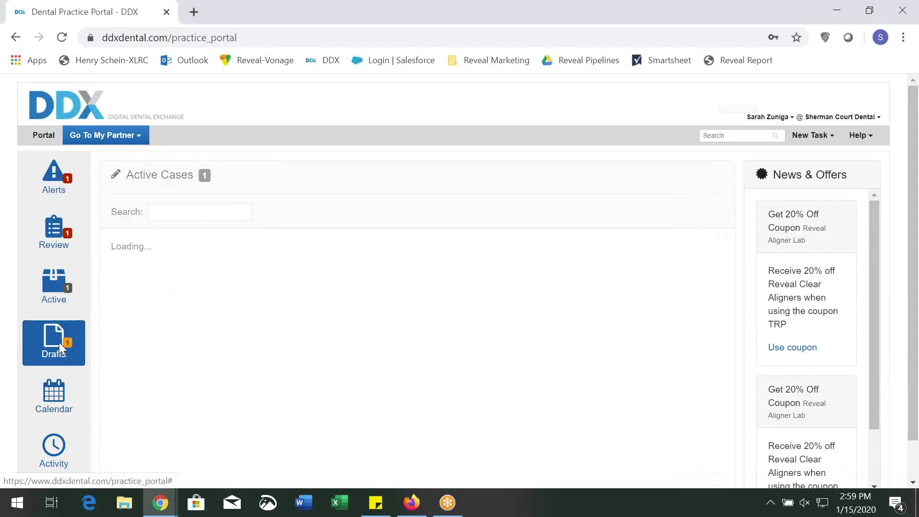
click(61, 190)
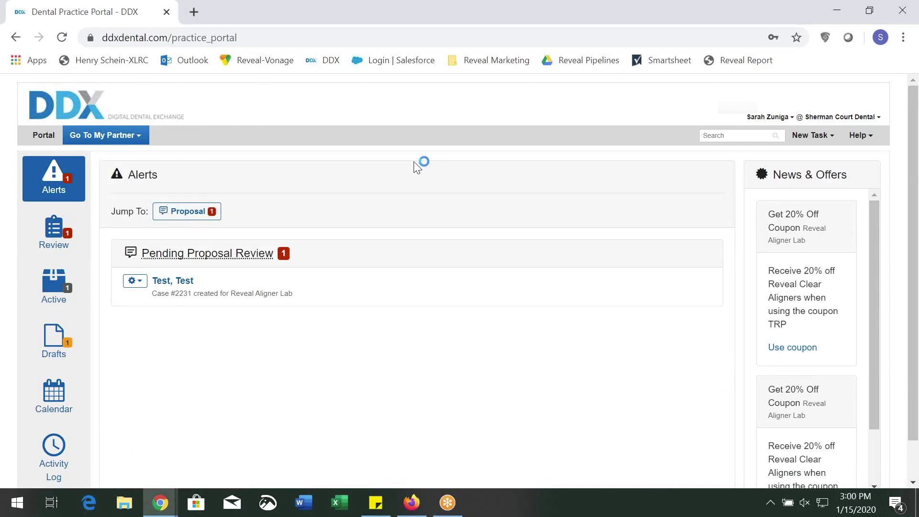
Step: Go to the Reveal Aligner Lab dashboard and view its Document Center and Educational Videos
click(121, 142)
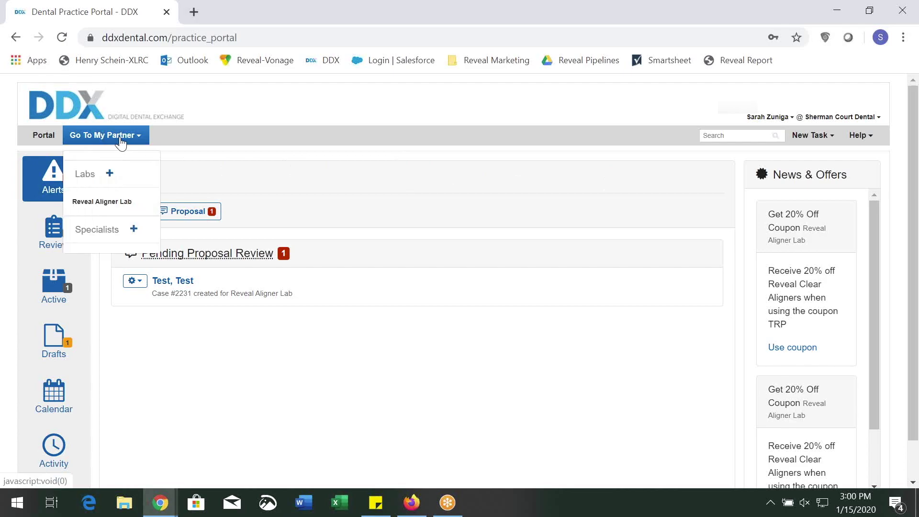
click(127, 202)
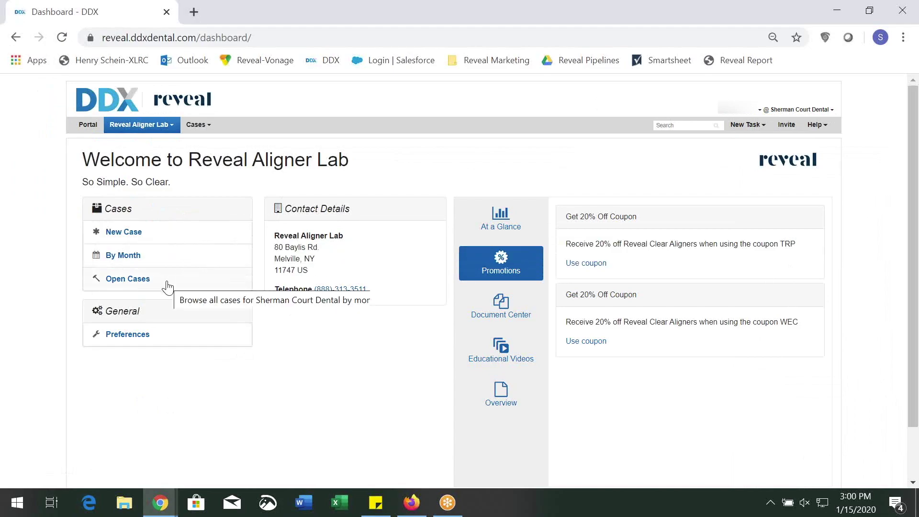
click(523, 314)
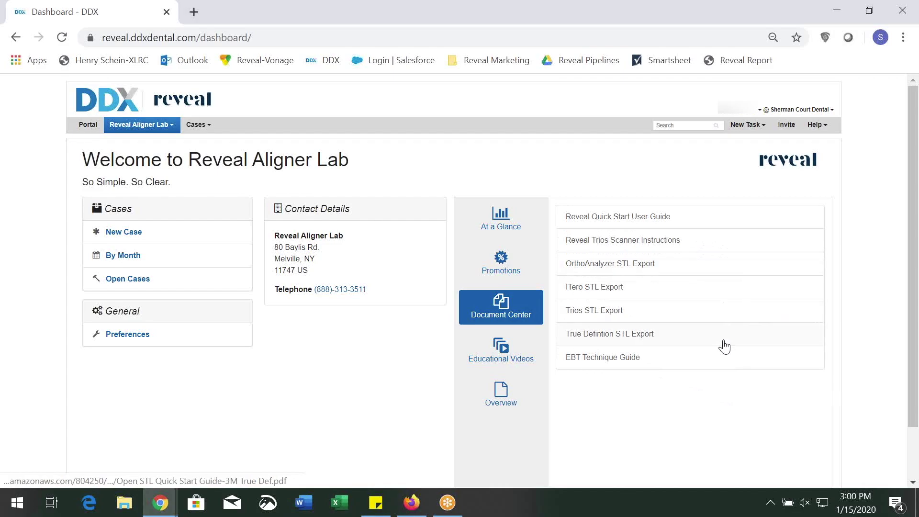
click(504, 361)
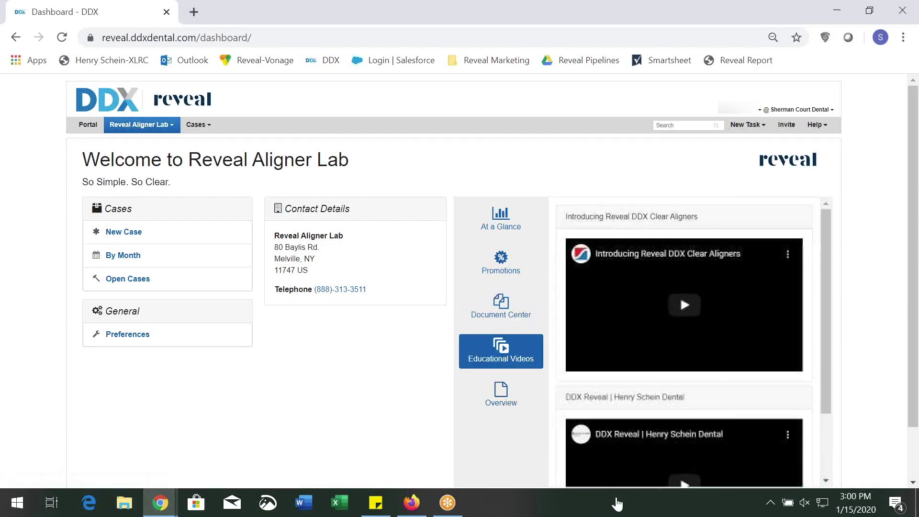
scroll(742, 287, down, 2)
scroll(750, 278, up, 2)
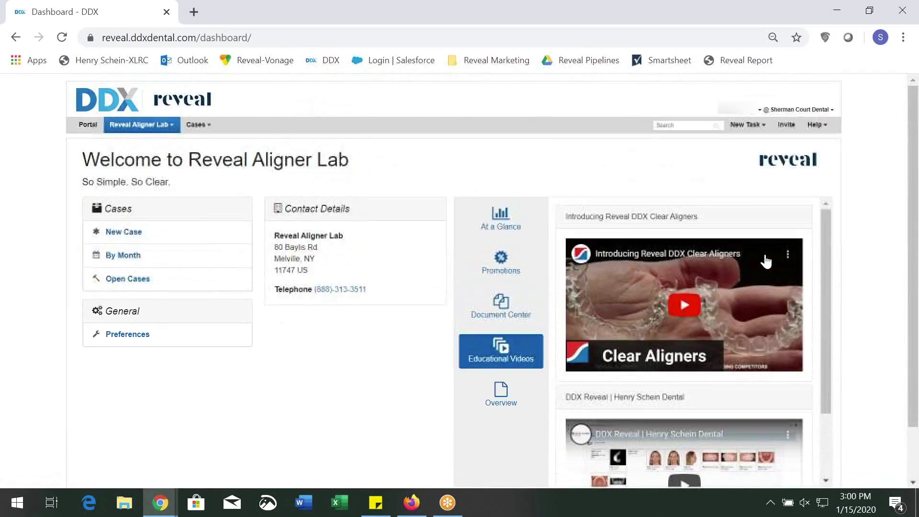
click(136, 241)
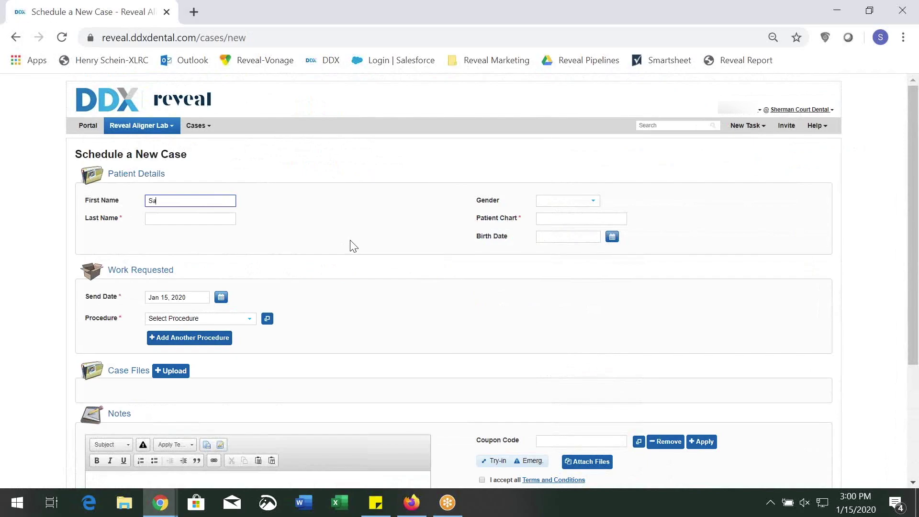
key(Tab)
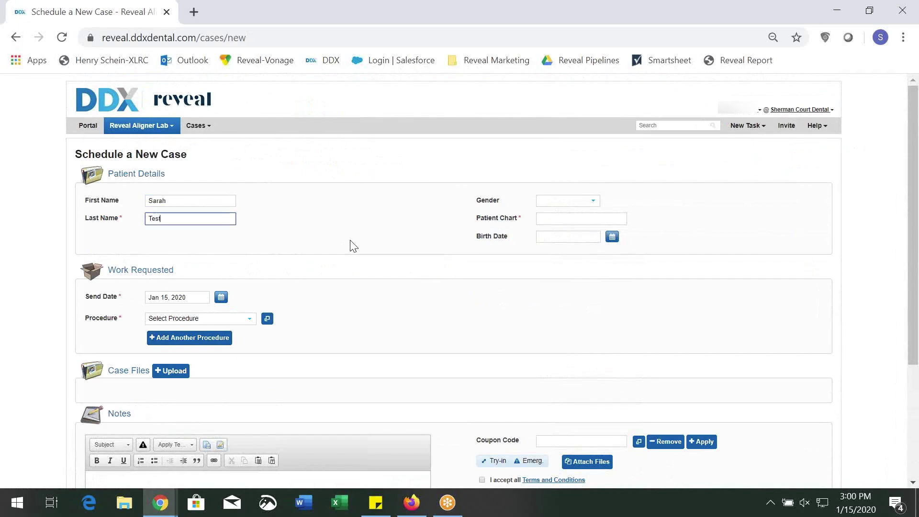
click(546, 203)
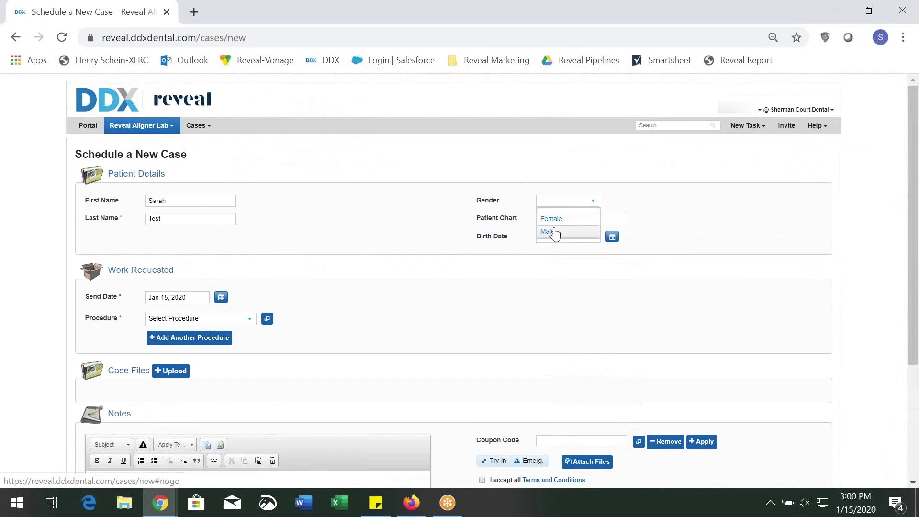
click(567, 218)
click(567, 216)
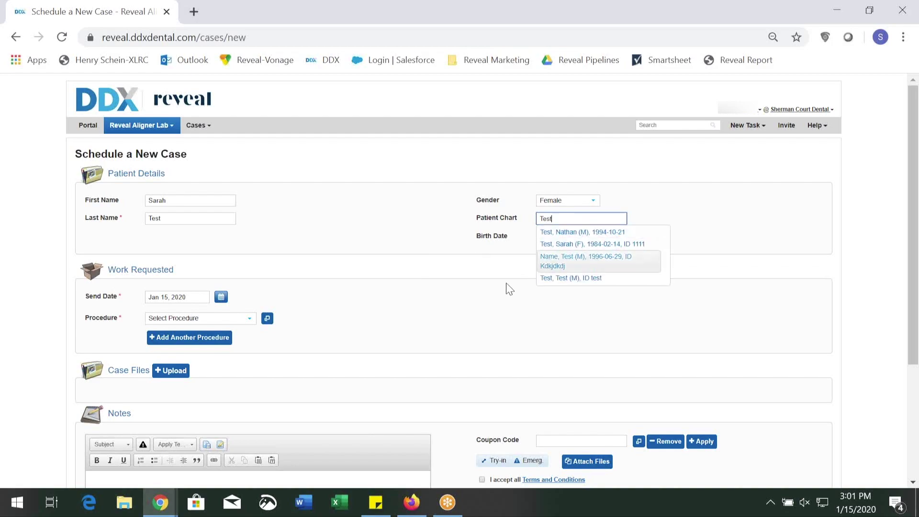
click(458, 261)
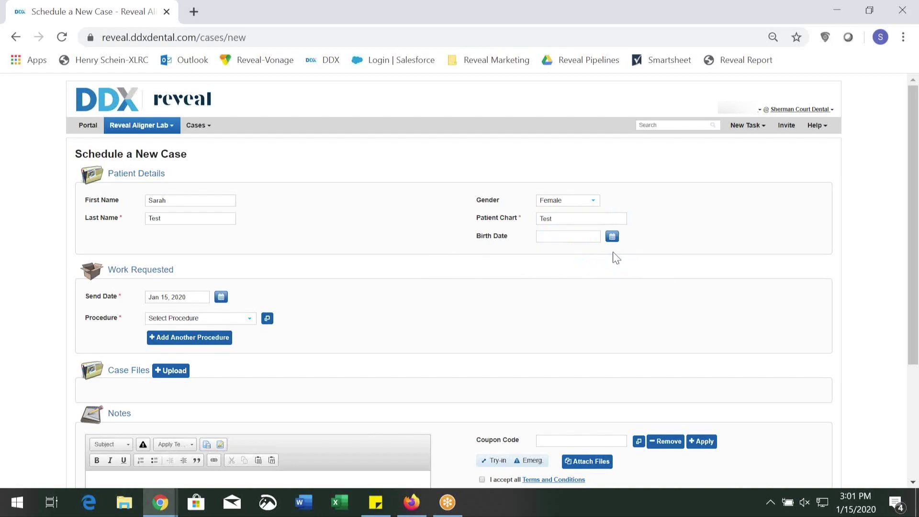
click(612, 236)
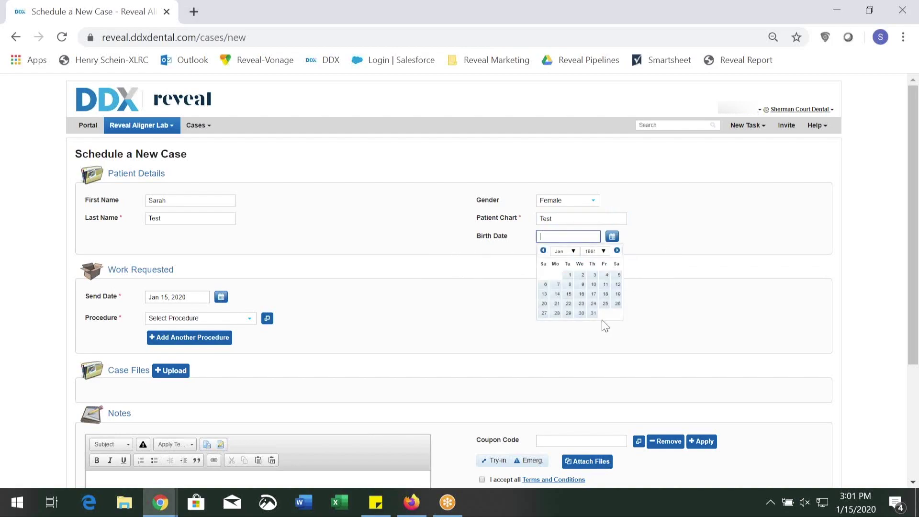
click(582, 294)
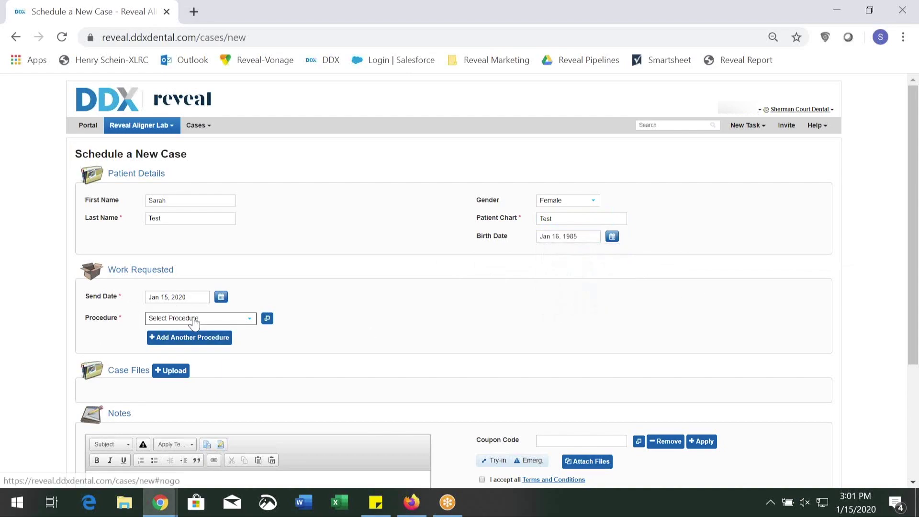
Step: Choose Reveal Clear Aligners from the Procedure list
click(194, 320)
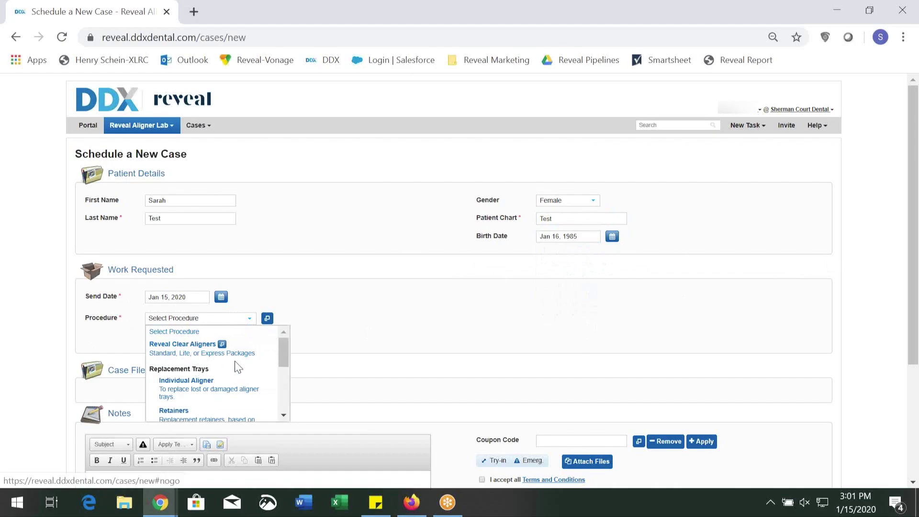
drag(283, 357, 283, 366)
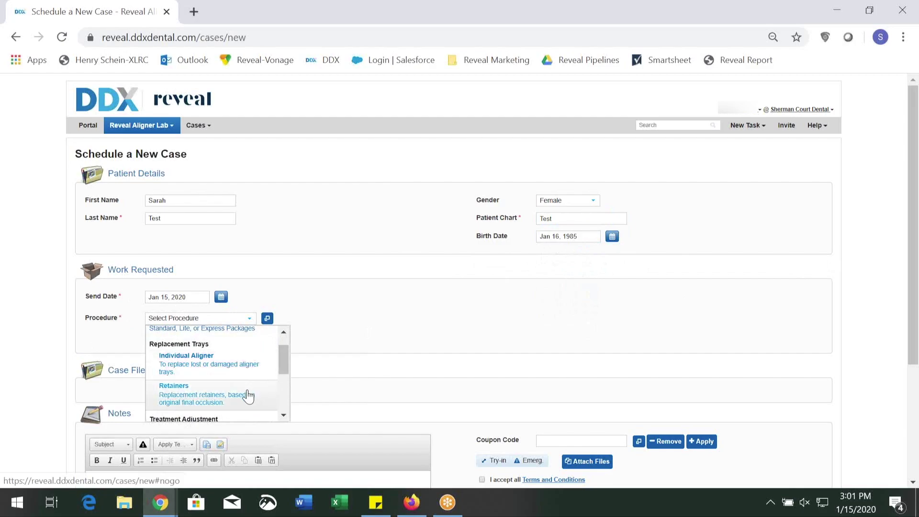
scroll(251, 393, down, 2)
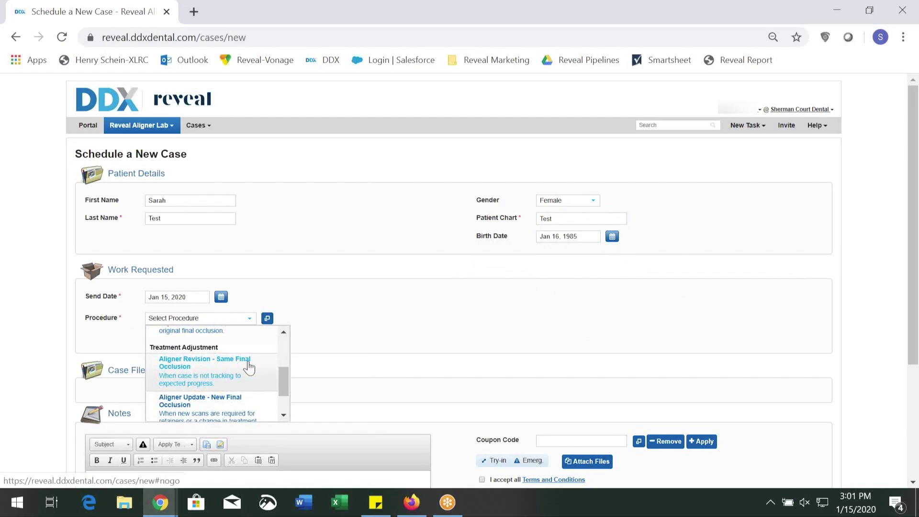
scroll(262, 408, down, 1)
scroll(261, 409, up, 5)
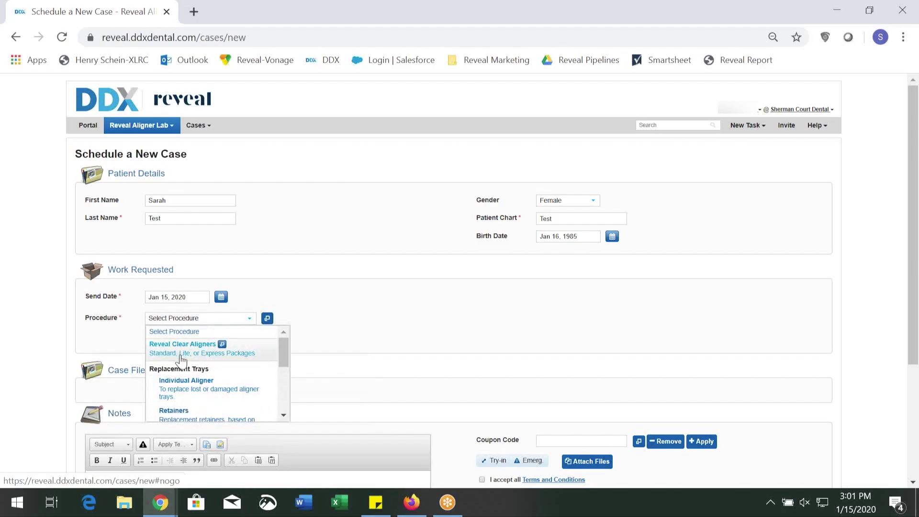
click(179, 351)
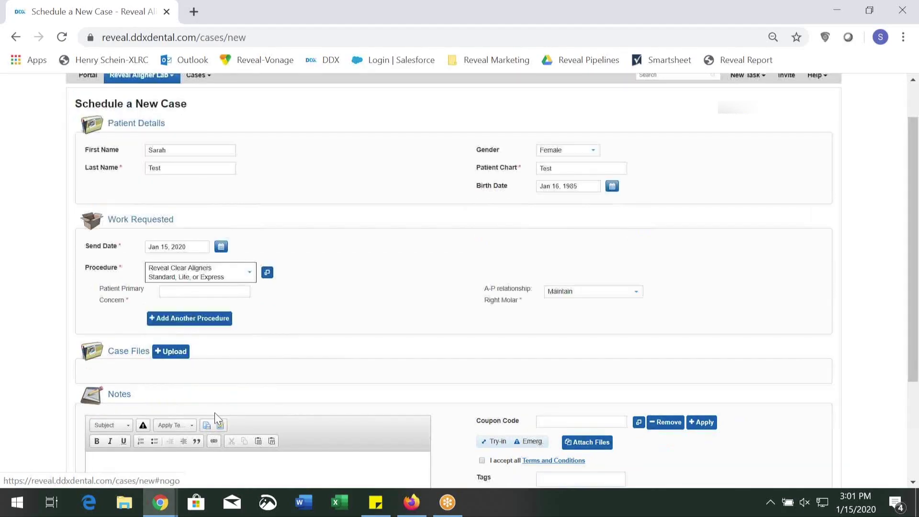
Step: Pick Crowding from the Patient Primary Concern autofill list
scroll(215, 412, down, 4)
click(197, 165)
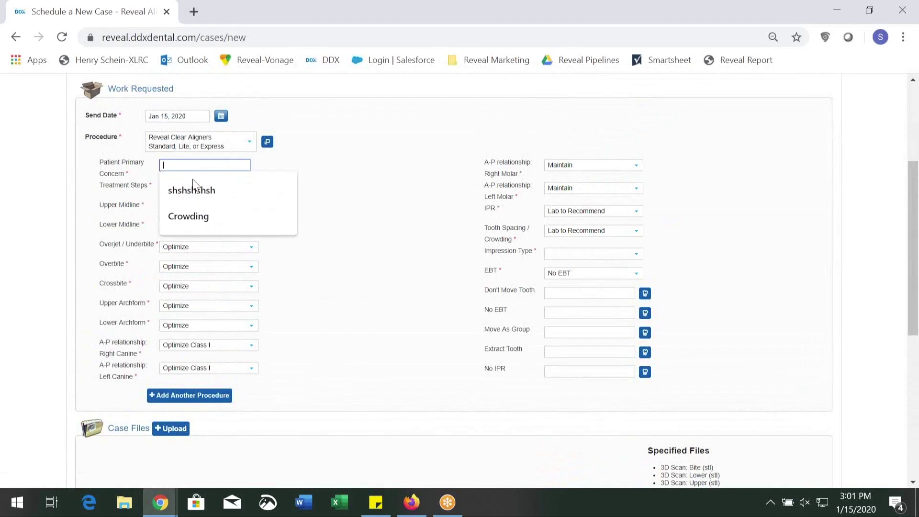
click(223, 219)
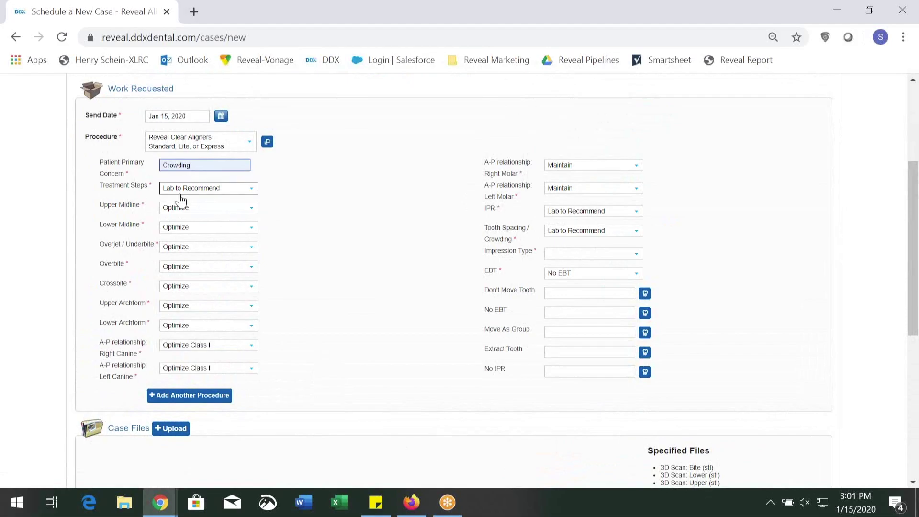
click(303, 214)
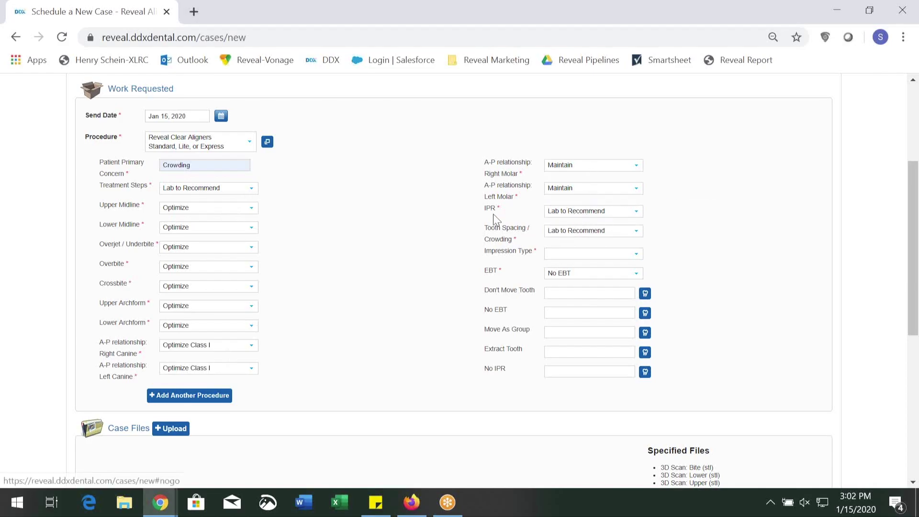
Step: Keep IPR at Lab to Recommend and set Impression Type to PVS Impression
click(565, 219)
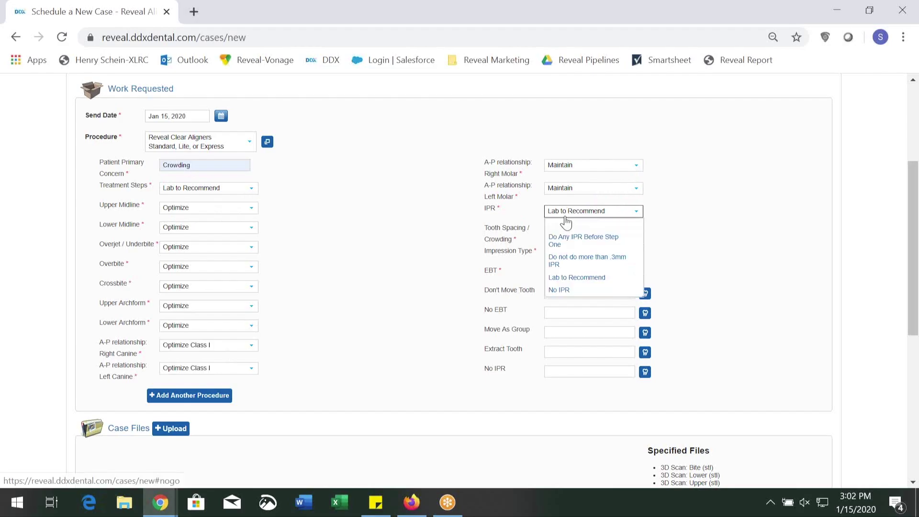
click(609, 276)
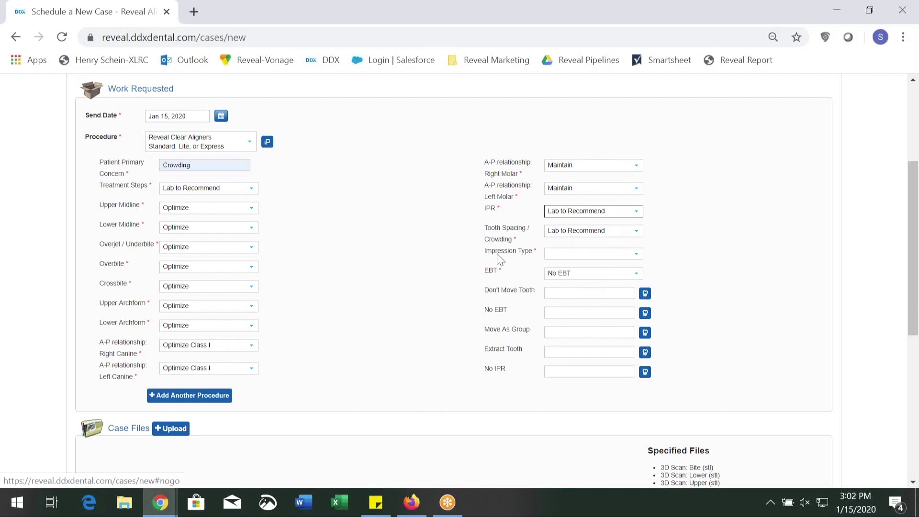
click(559, 255)
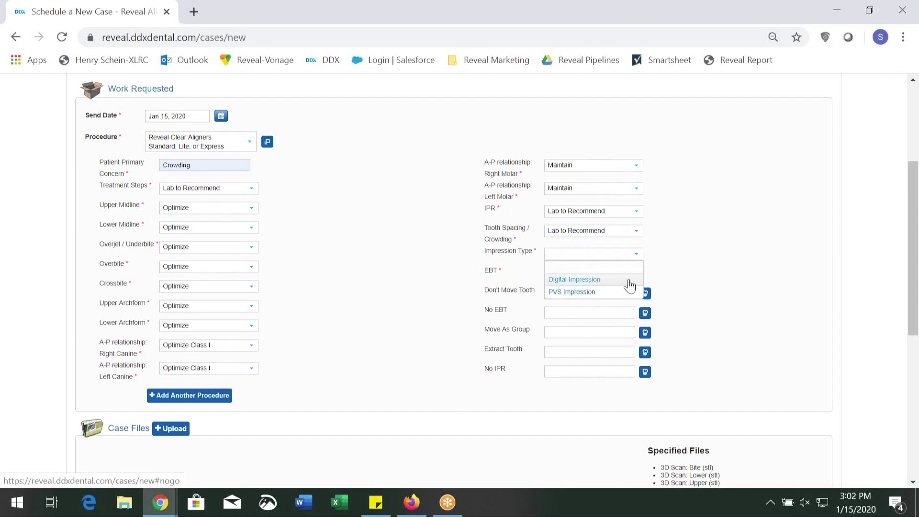
click(607, 294)
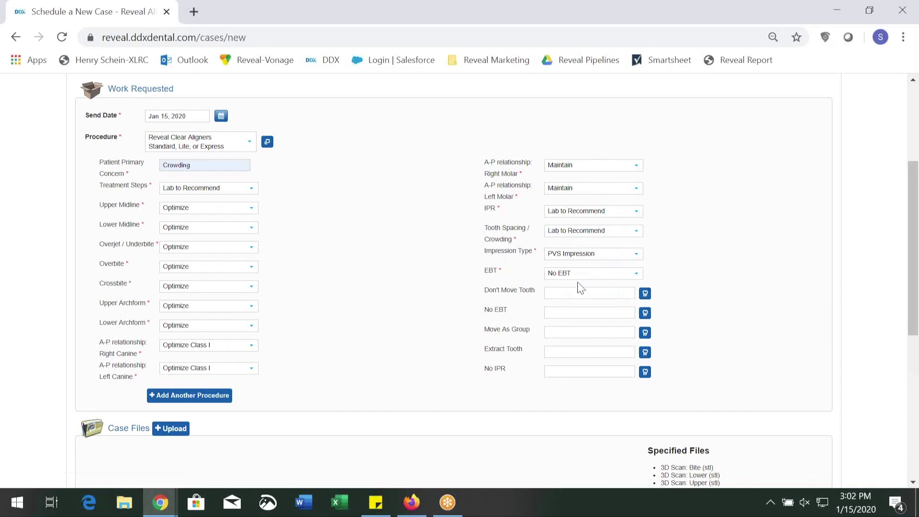
Step: In the tooth chart, mark tooth 8 don't move, 28 no EBT, 22–23 move as group, 13 no IPR
click(646, 294)
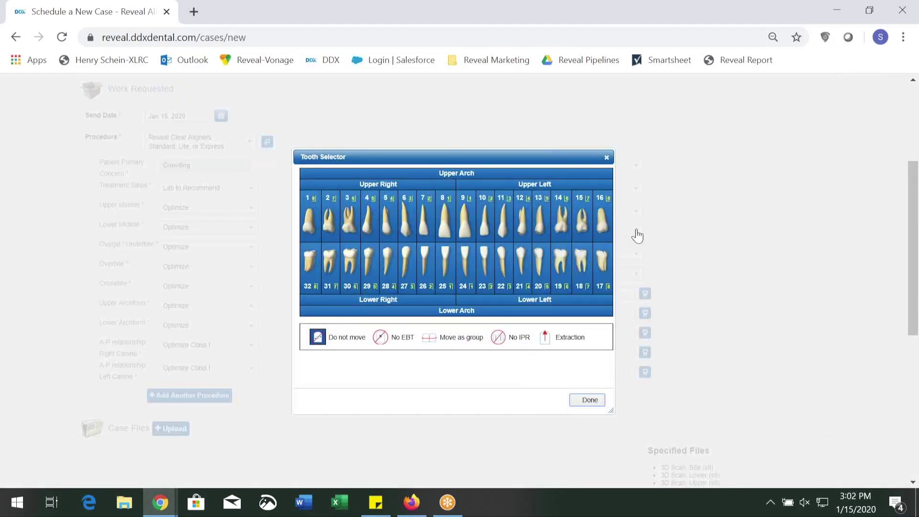
click(445, 234)
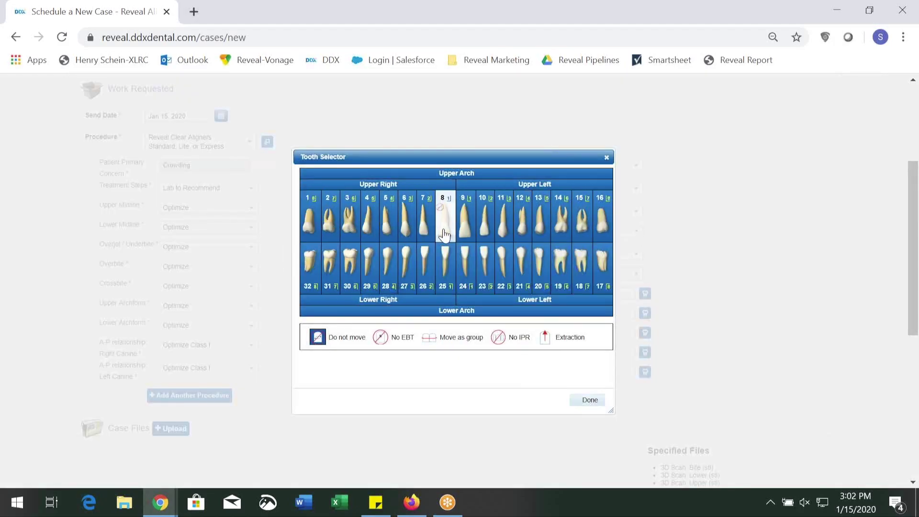
click(382, 339)
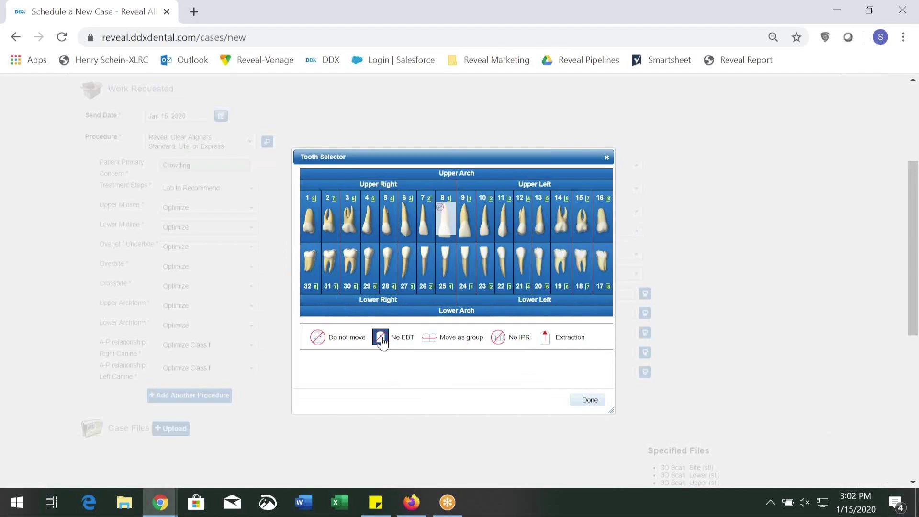
click(389, 263)
click(427, 338)
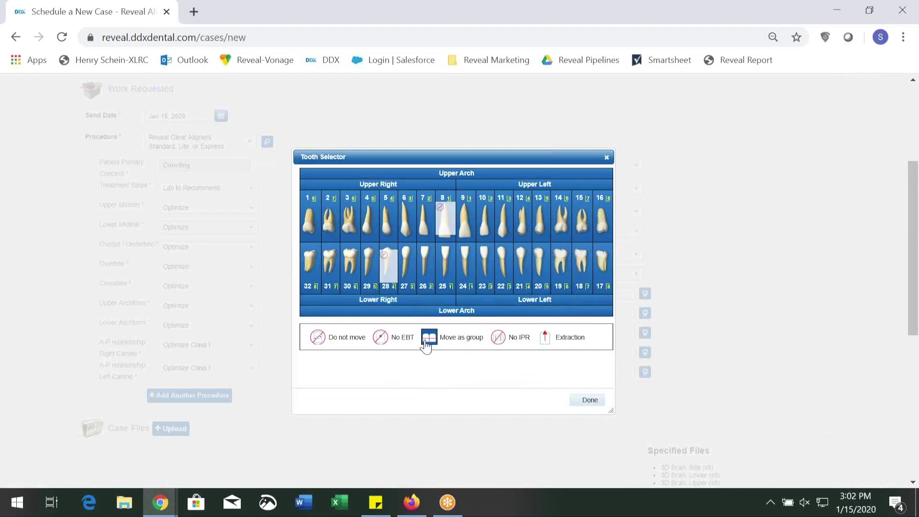
click(483, 267)
click(502, 263)
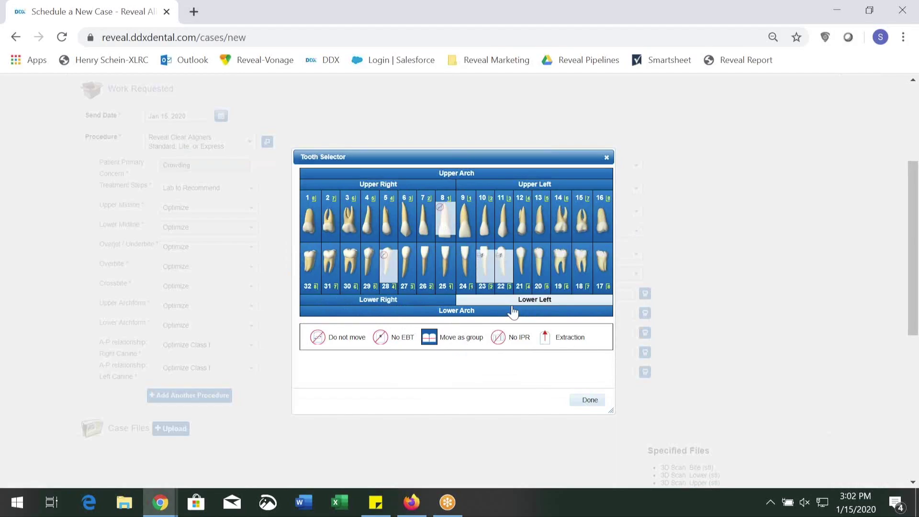
click(498, 338)
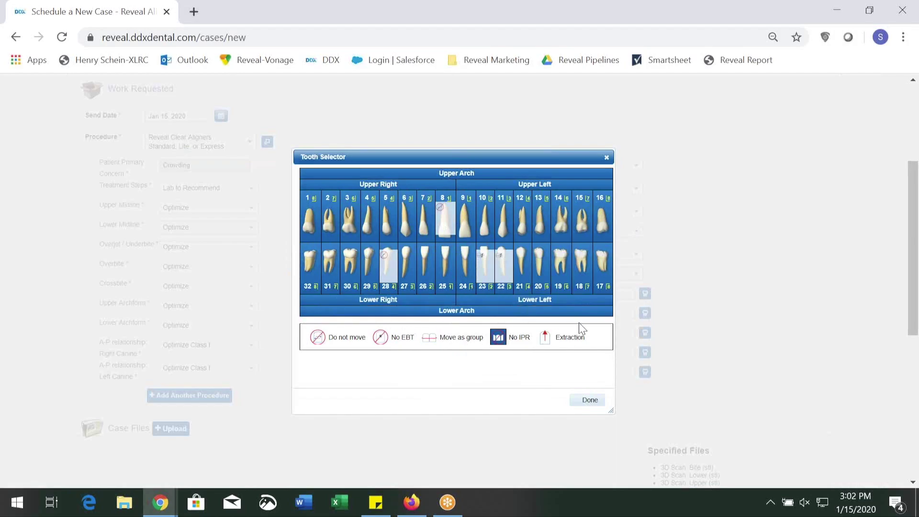
click(547, 225)
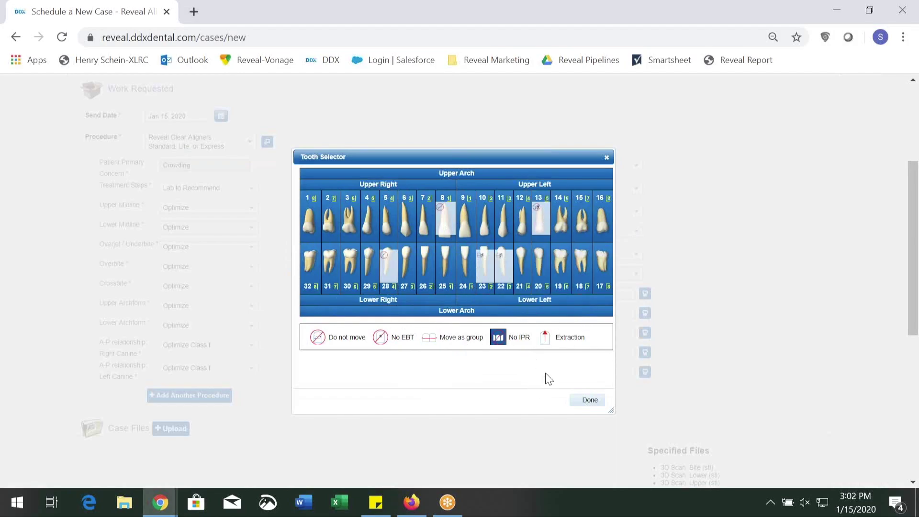
Step: Mark tooth 26 for extraction, apply the markings, and dismiss the tooth 13 warning
click(545, 345)
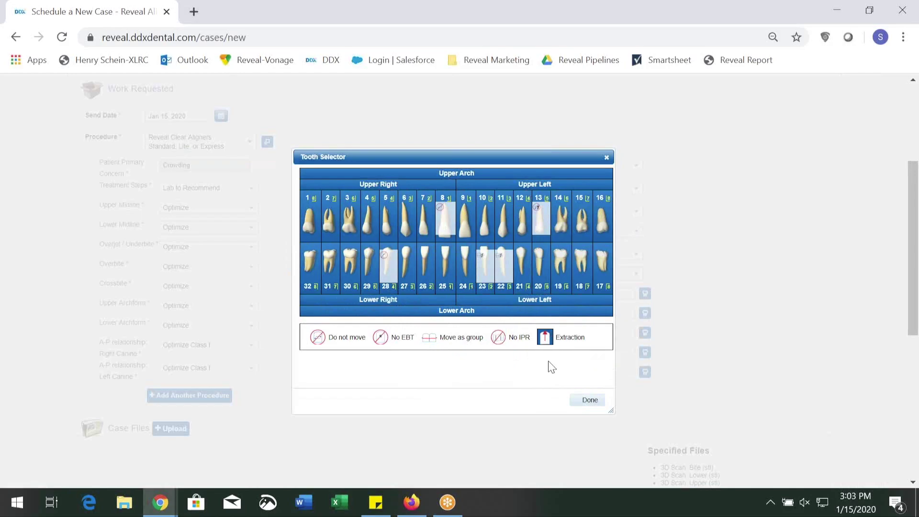
click(425, 274)
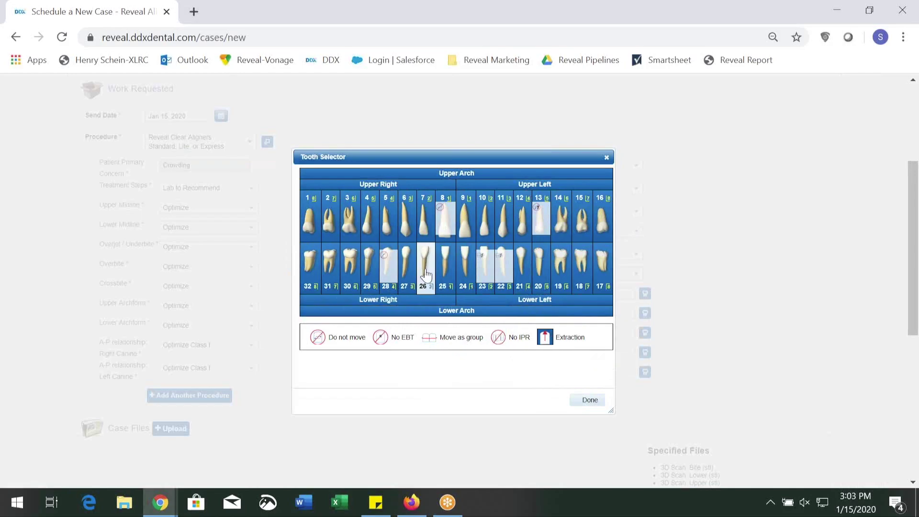
click(589, 400)
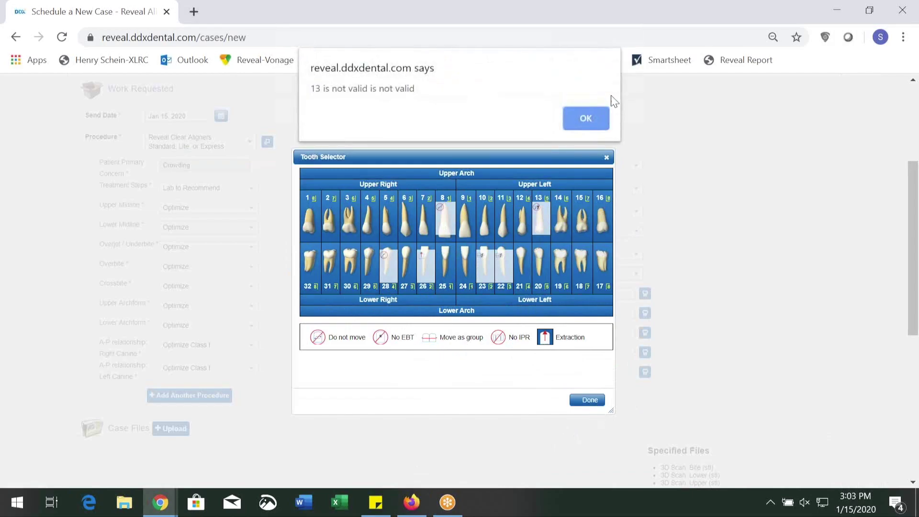
click(578, 115)
click(591, 400)
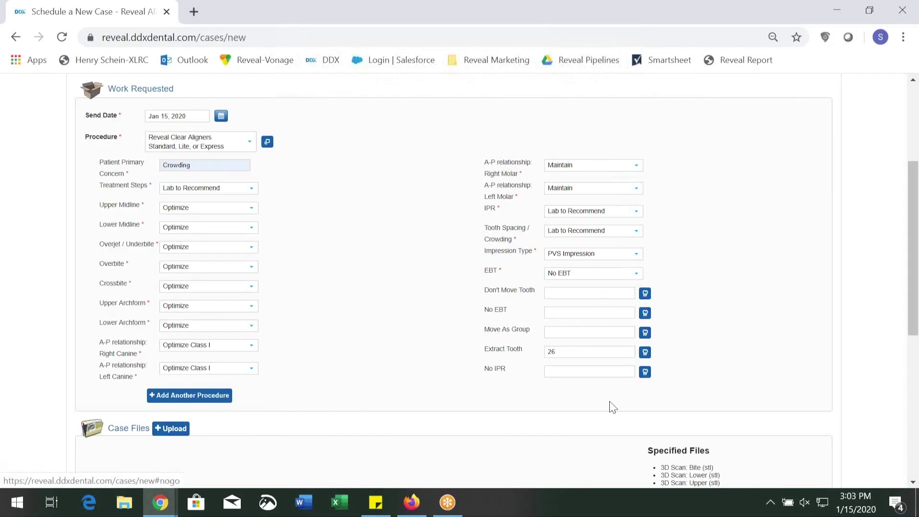
Step: Upload the FrontSmile and FrontNoSmile photos from the test scans folder to the case files
scroll(594, 398, down, 5)
scroll(591, 395, up, 1)
scroll(592, 398, down, 2)
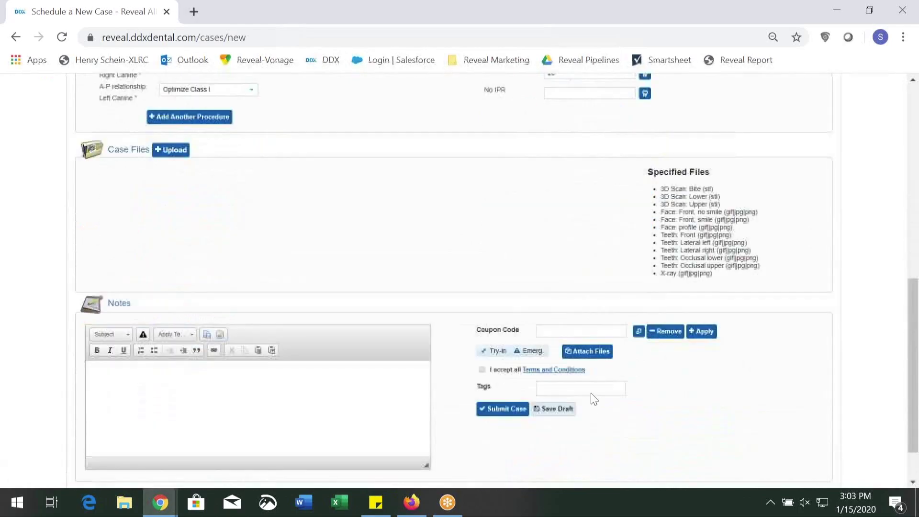
scroll(592, 399, up, 5)
scroll(590, 400, down, 3)
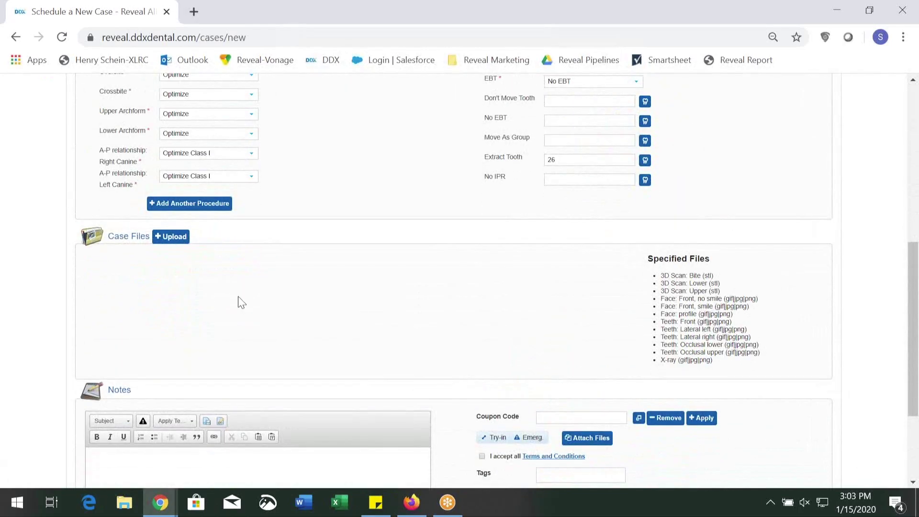
click(174, 237)
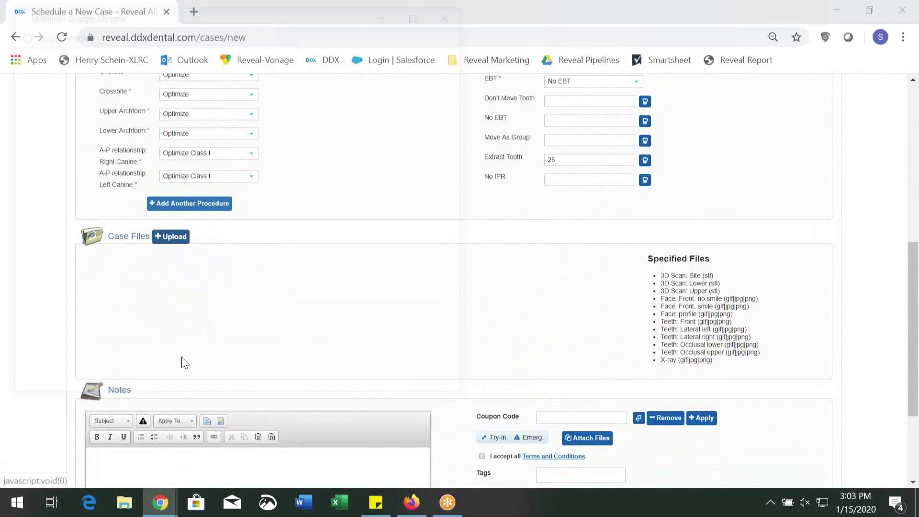
click(416, 130)
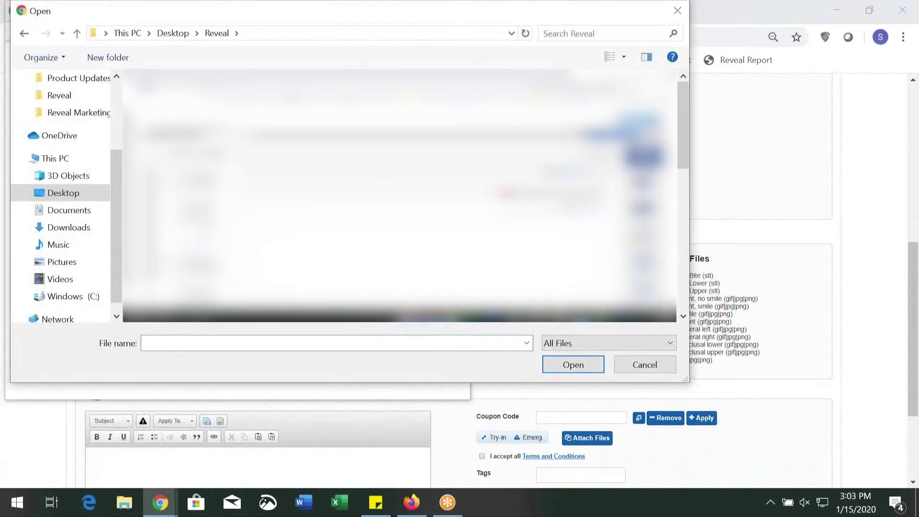
scroll(203, 311, down, 1)
double_click(203, 314)
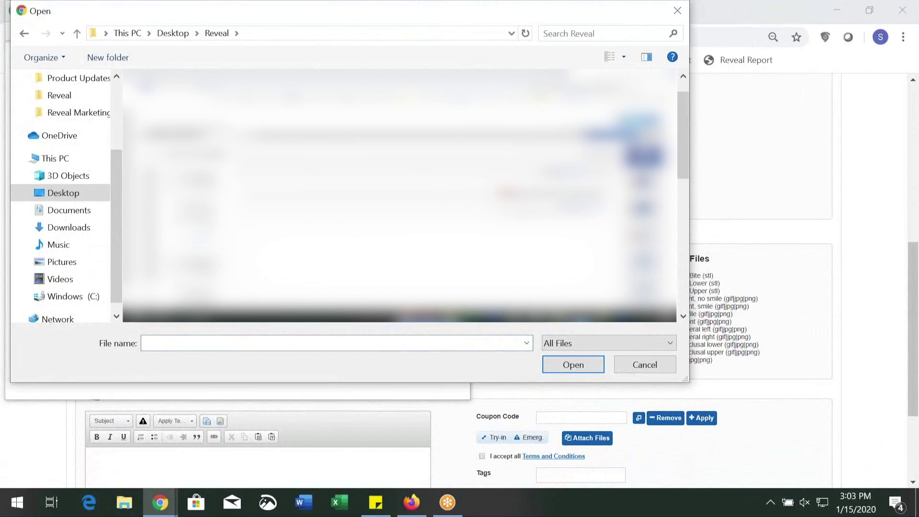
scroll(400, 197, down, 1)
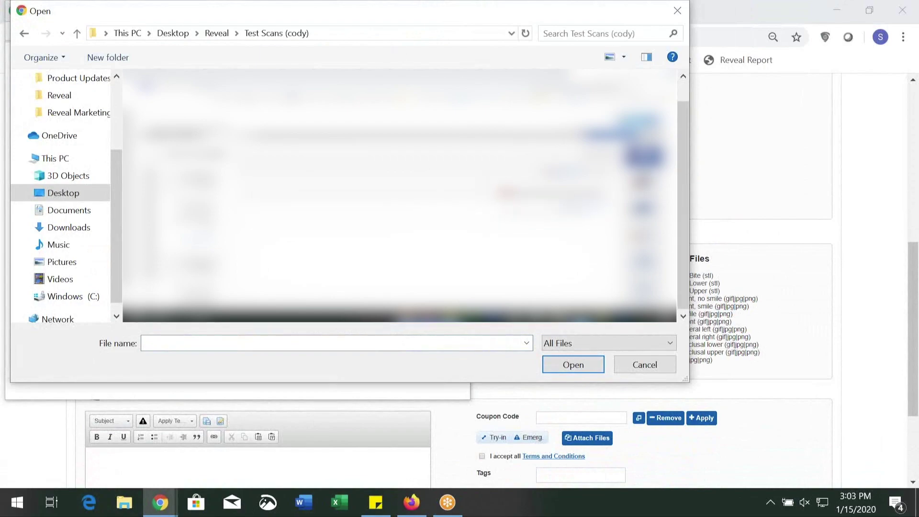
text(FrontNoSmile)
ctrl+click(644, 210)
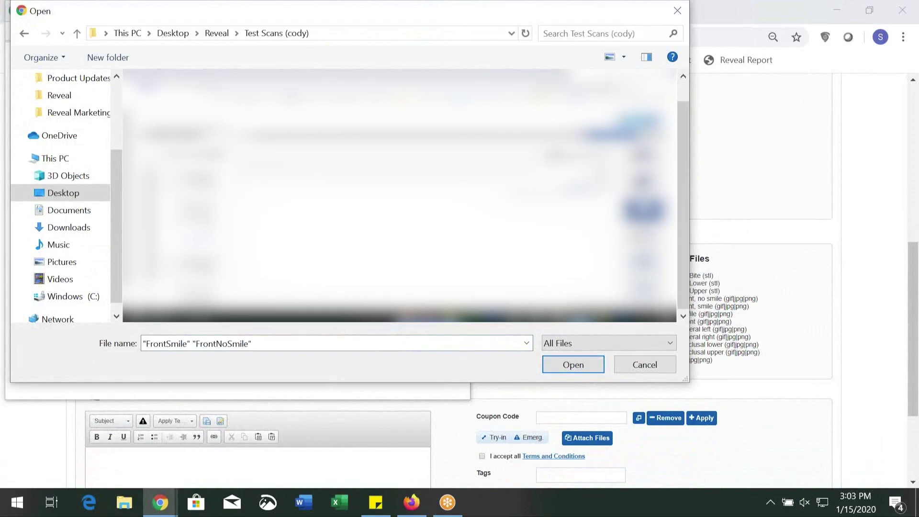
click(573, 364)
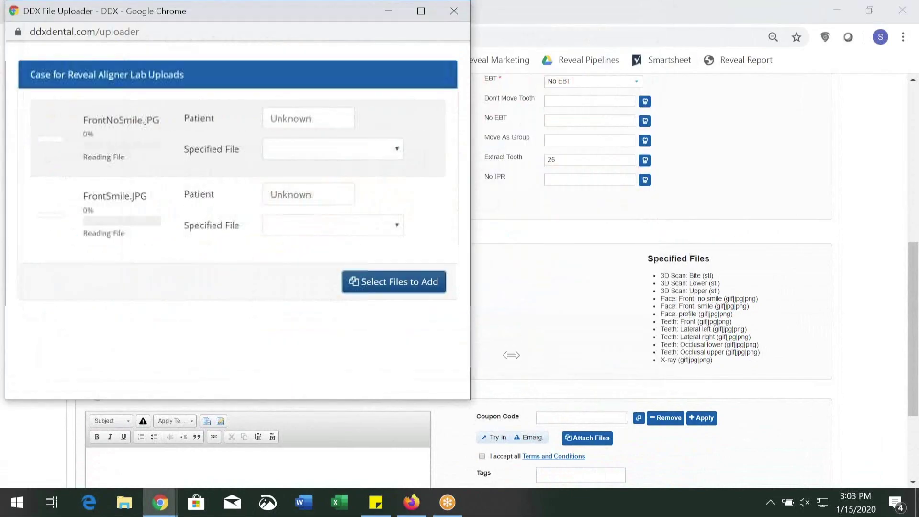
Step: Upload the Profile and teeth photos to the case files
click(374, 287)
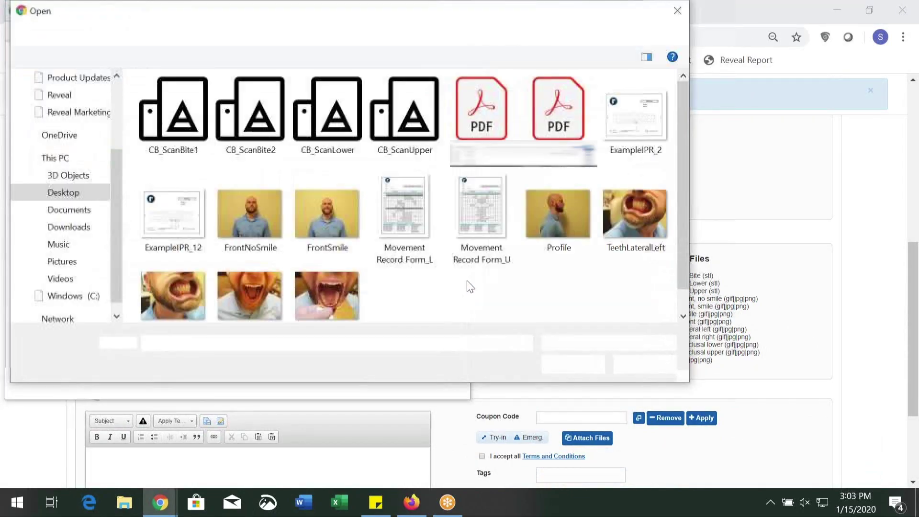
click(567, 218)
key(shift+Right)
key(shift+Right)
key(shift+Right)
key(shift+Right)
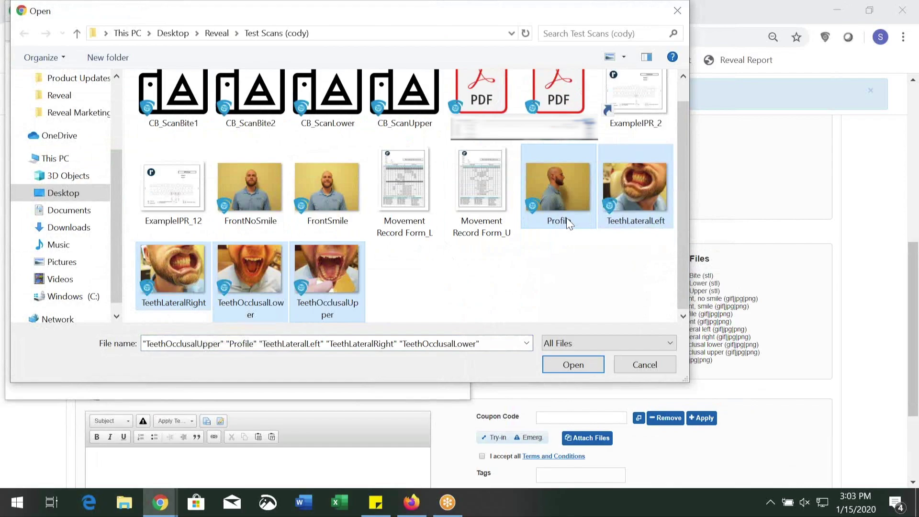
key(Return)
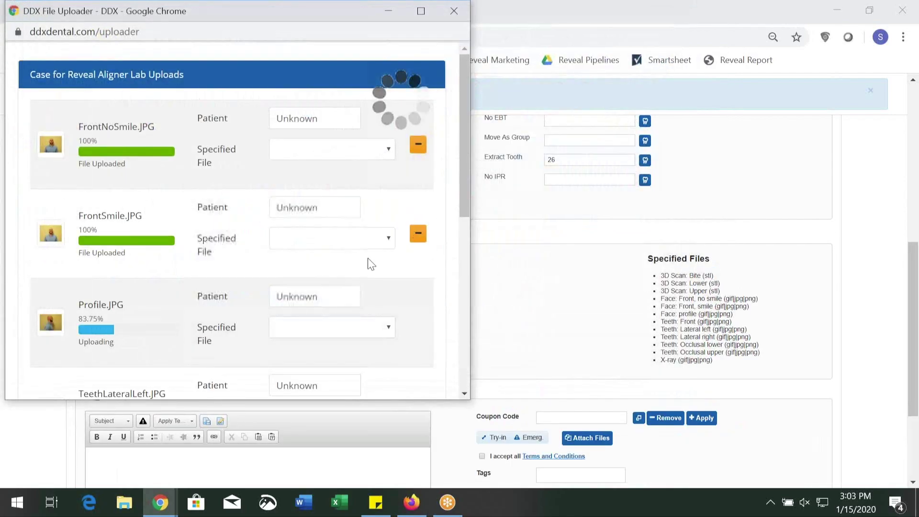
scroll(421, 246, down, 2)
scroll(426, 249, down, 6)
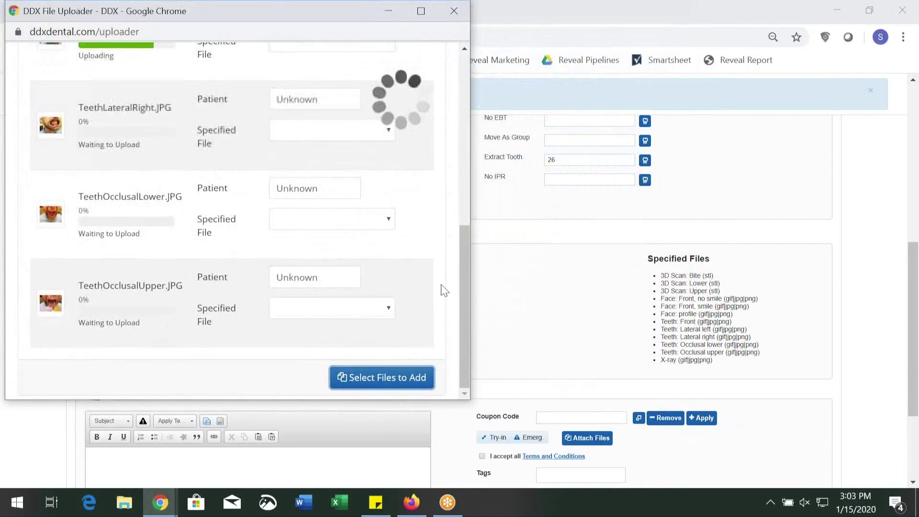
click(388, 383)
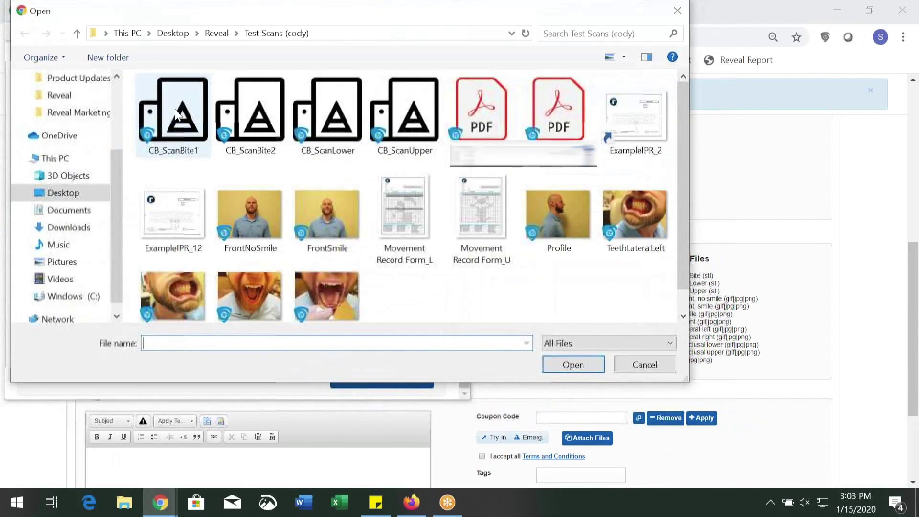
Step: Upload the four STL scans, CB_ScanBite1 through CB_ScanUpper, then close the uploader
click(178, 113)
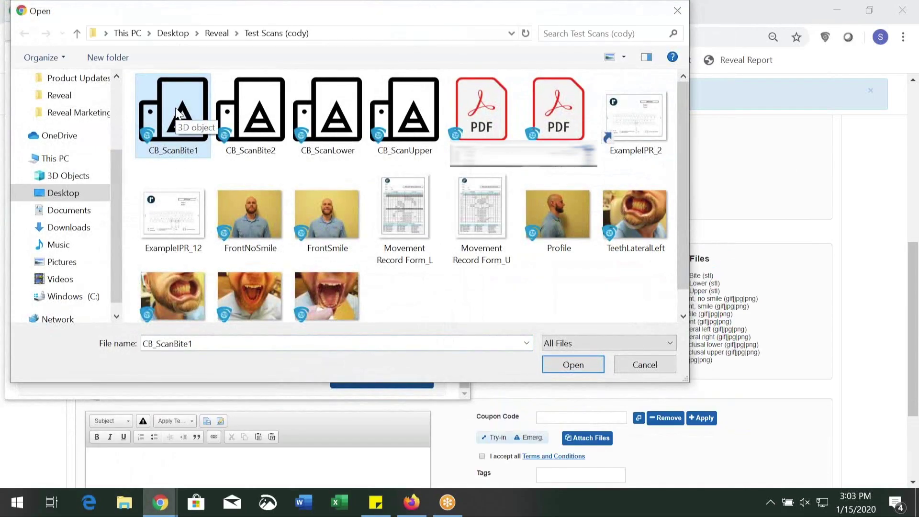
key(shift+Right)
key(shift+Right)
key(shift+Right)
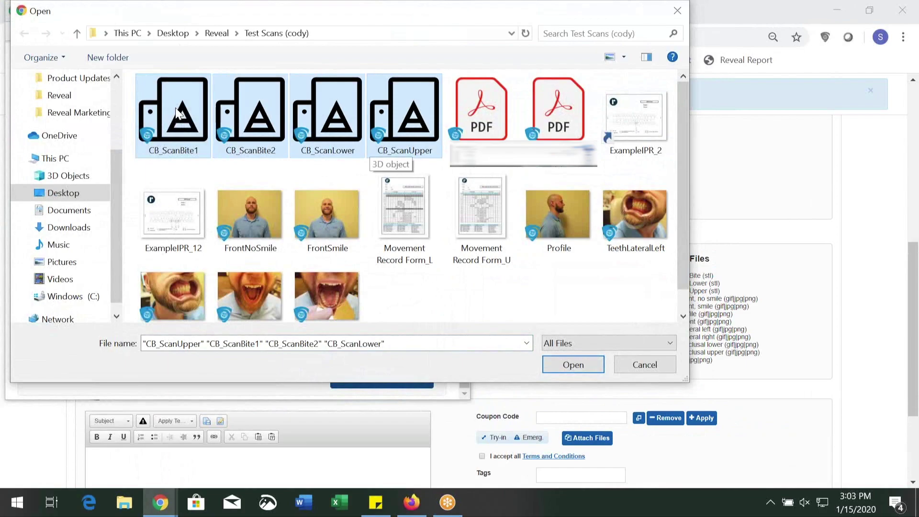
key(Return)
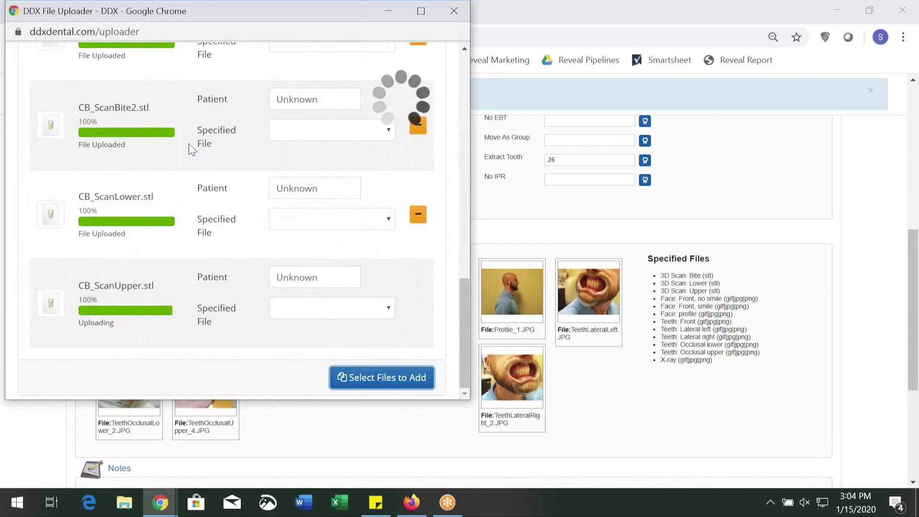
click(455, 10)
scroll(527, 139, down, 2)
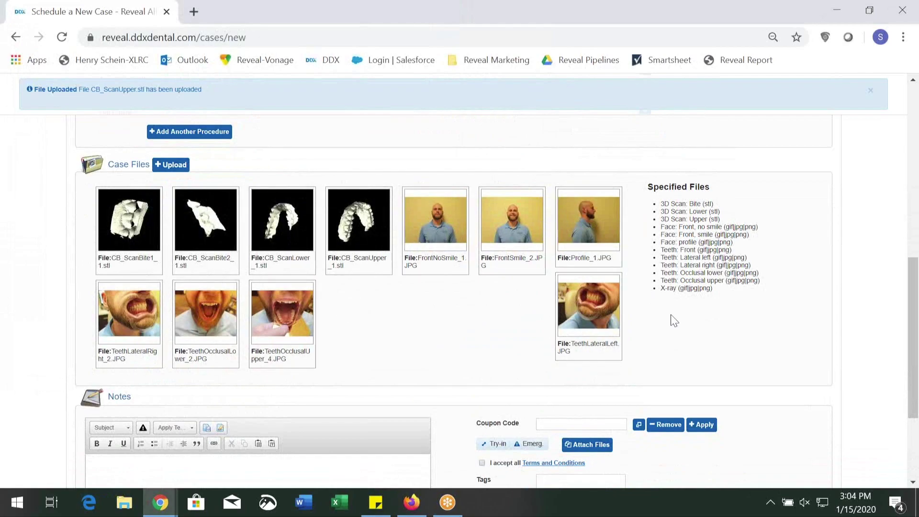
scroll(675, 321, down, 3)
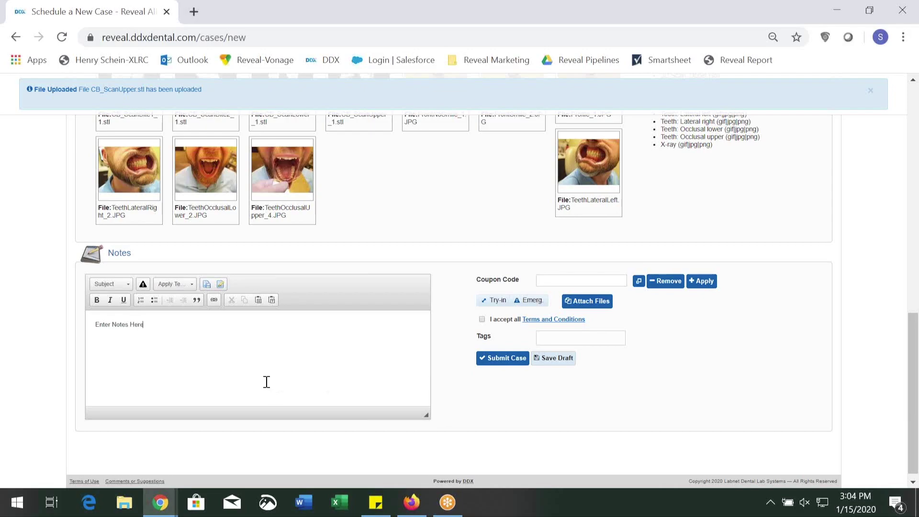
click(566, 283)
Step: Check the account's coupon codes and close the list without applying one
click(639, 287)
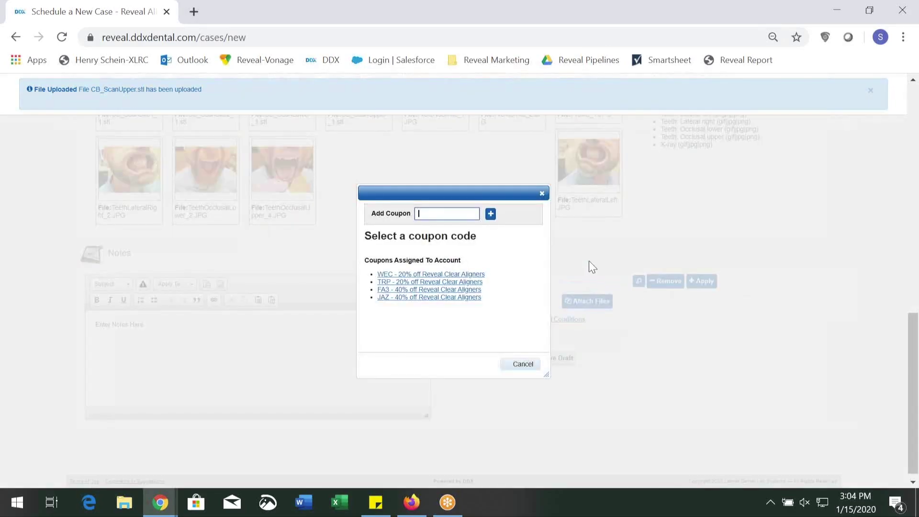
click(543, 194)
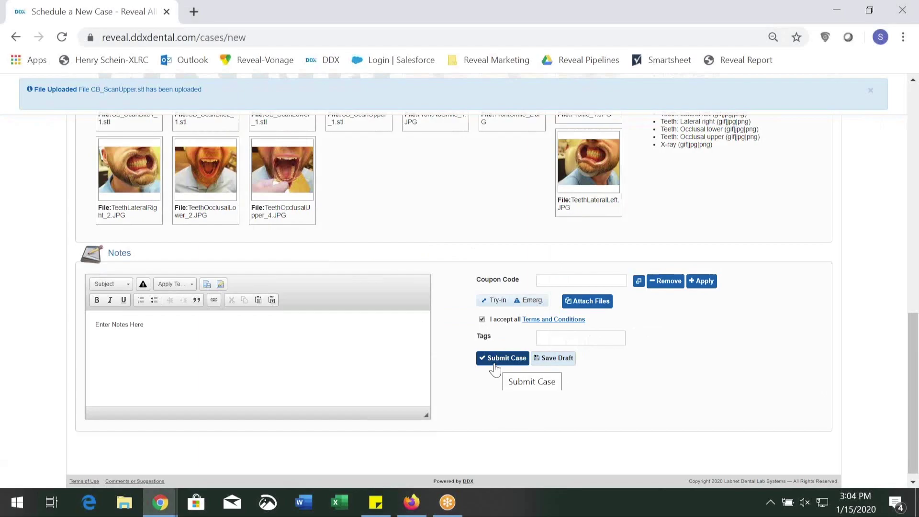
click(549, 359)
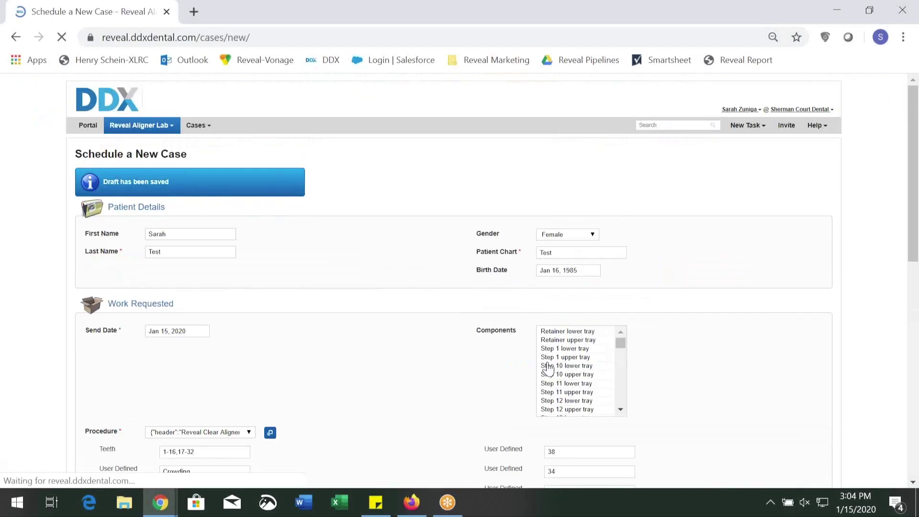
scroll(549, 365, down, 4)
scroll(544, 369, up, 3)
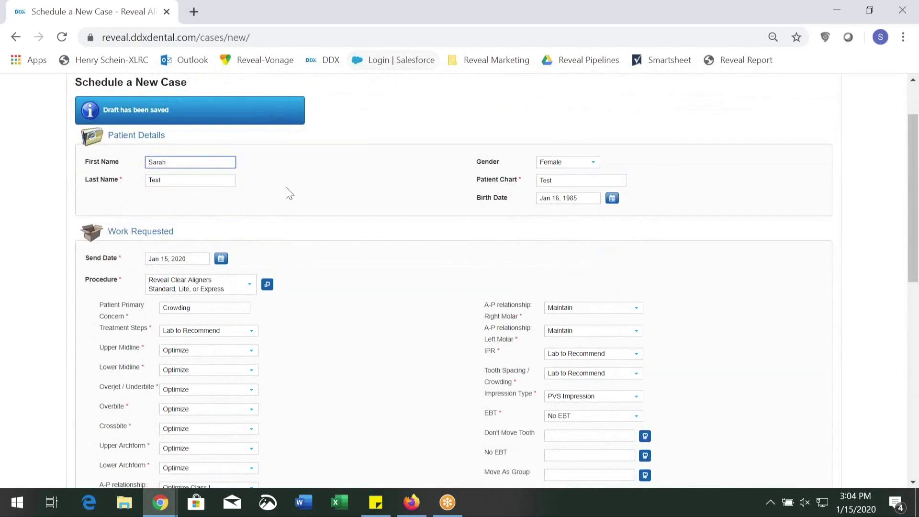
scroll(282, 187, down, 5)
scroll(281, 185, down, 5)
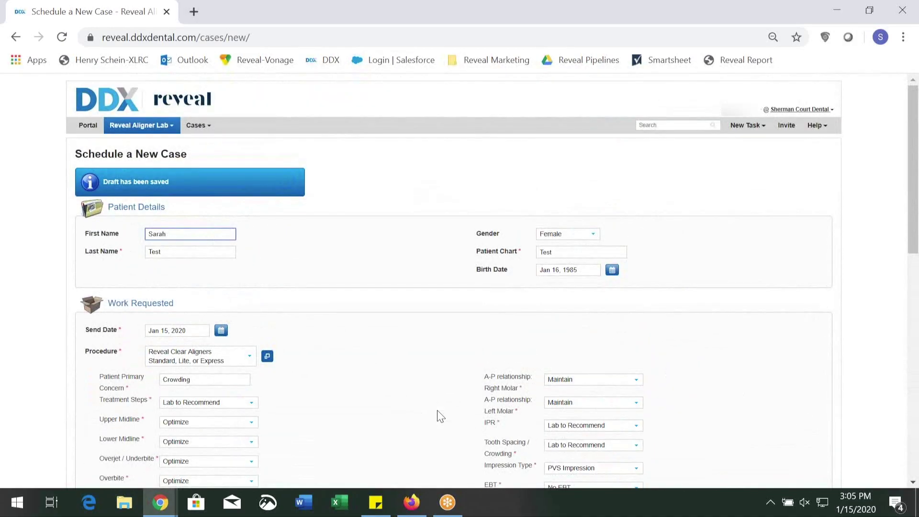
scroll(440, 416, down, 15)
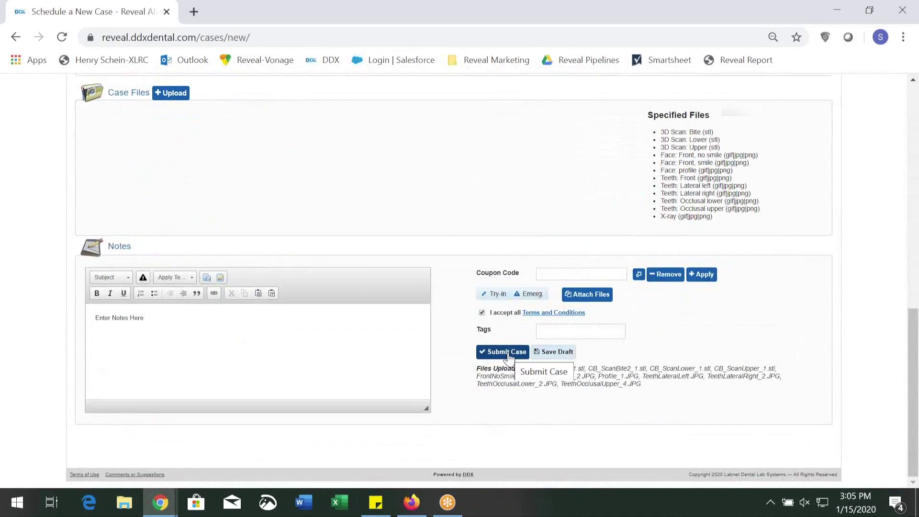
Step: Submit the case as #2871, then create and accept a 1 lb UPS Air 2 Day shipment
click(509, 356)
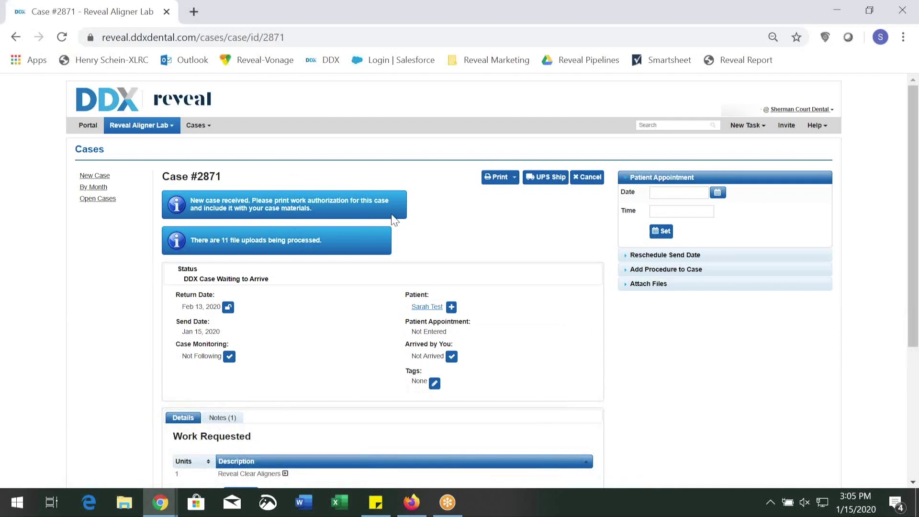
click(532, 186)
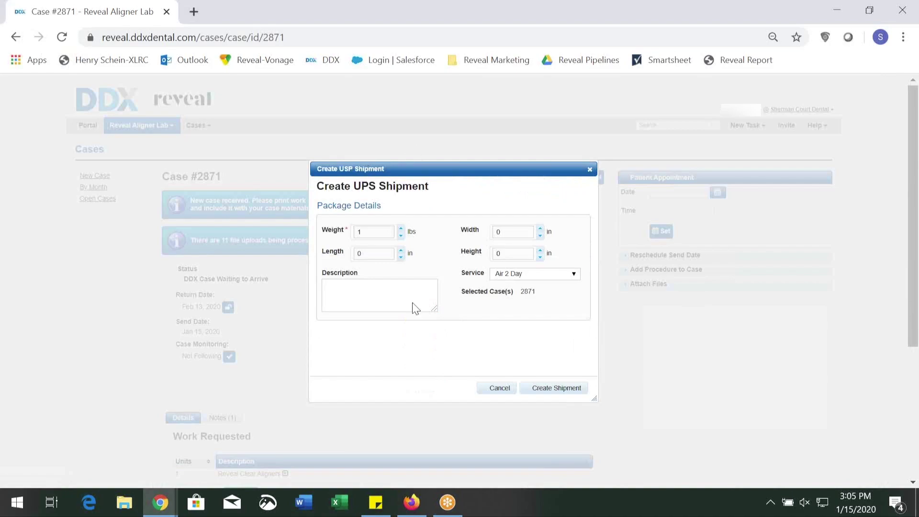
click(552, 389)
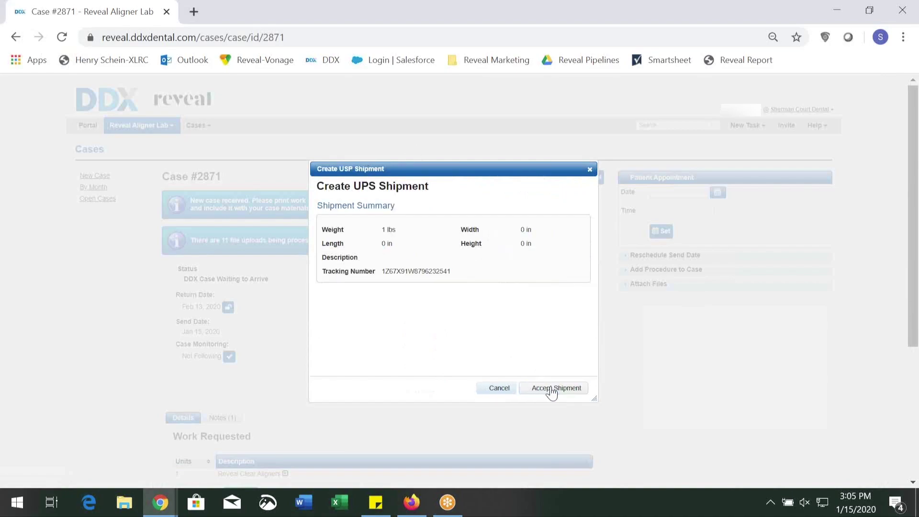
click(543, 388)
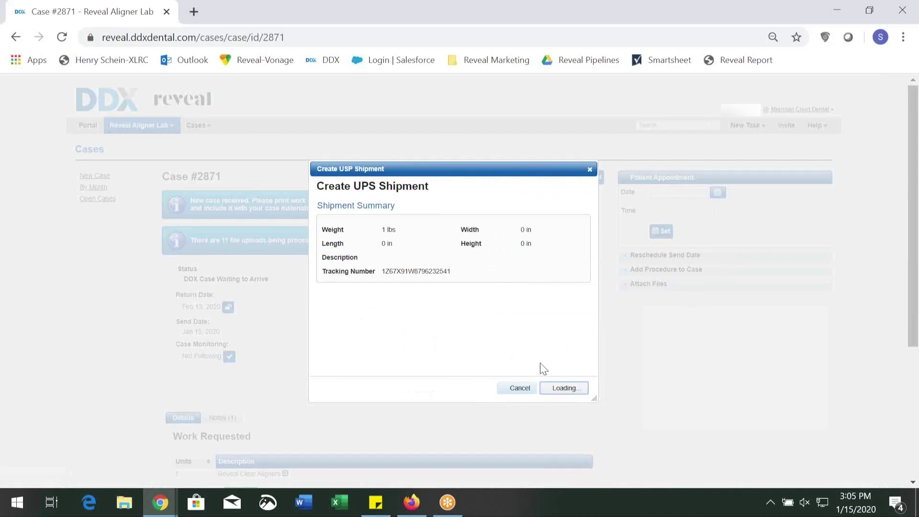
Step: Preview Case #2871's printable prescription and UPS shipping label, then cancel without printing
click(570, 389)
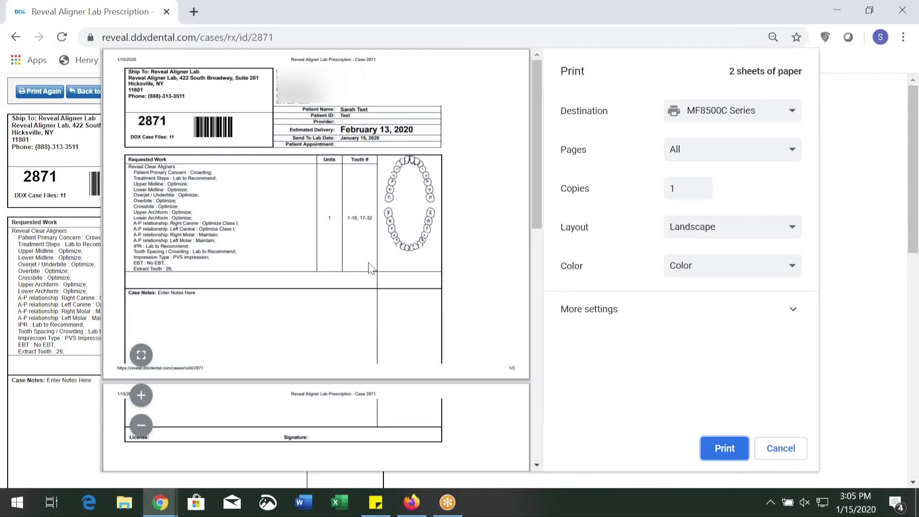
scroll(368, 268, down, 12)
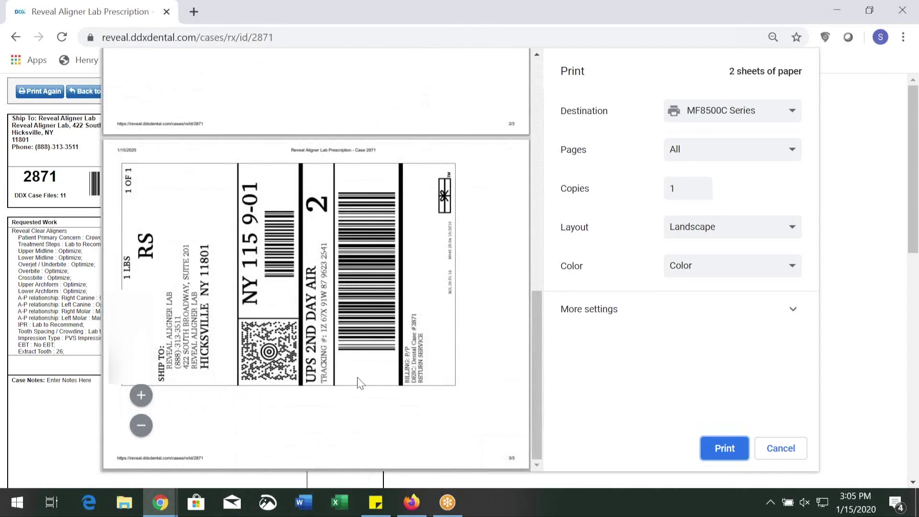
scroll(312, 373, up, 1)
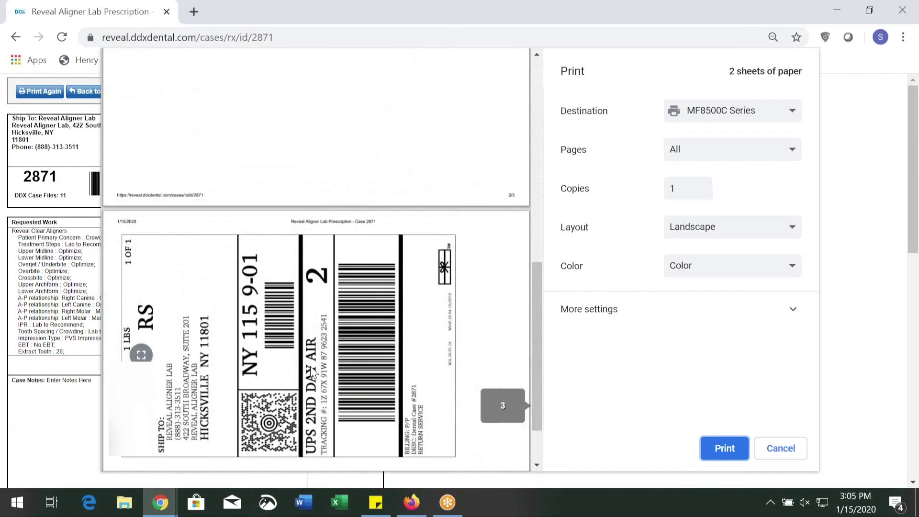
scroll(312, 372, up, 5)
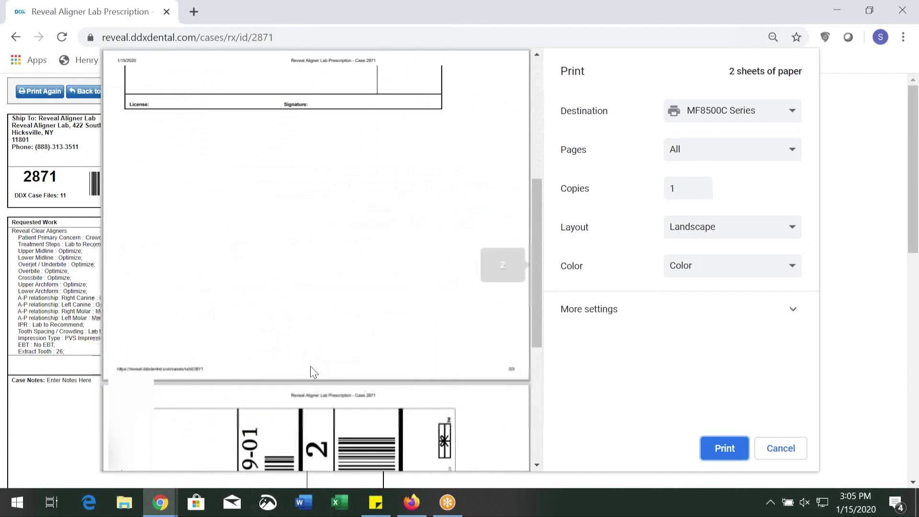
scroll(316, 363, up, 1)
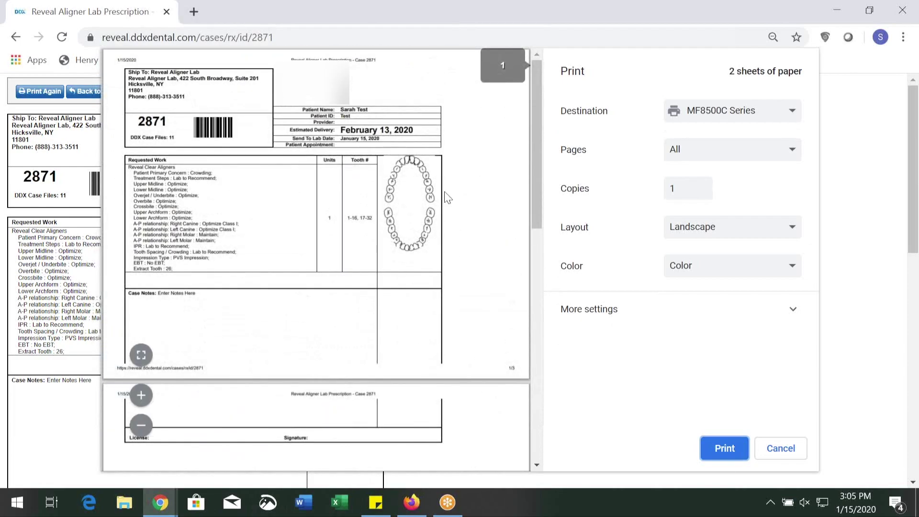
click(781, 448)
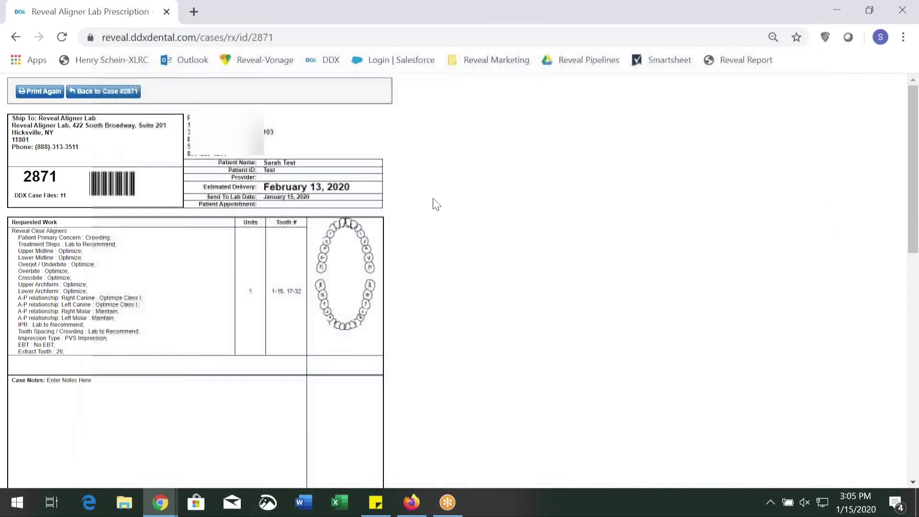
Step: Go from Case #2871 back to the portal Alerts page showing case #2231's pending proposal review
click(105, 96)
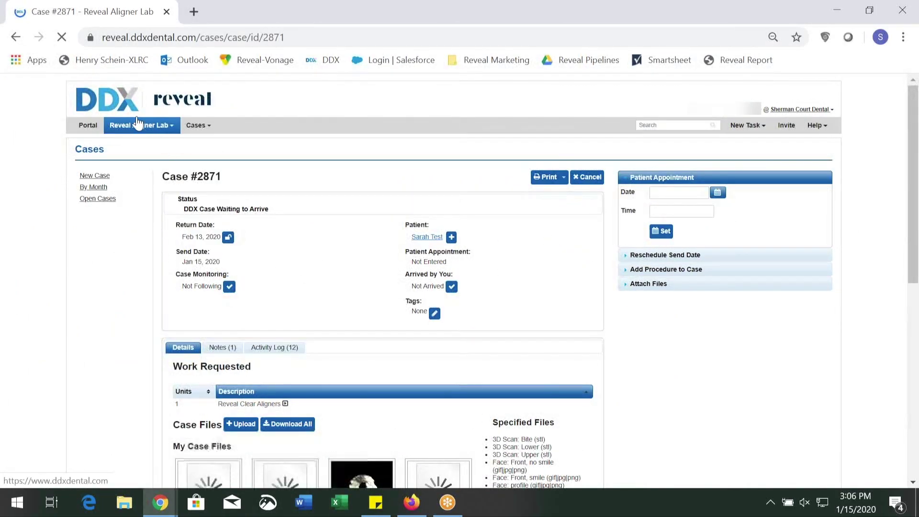
click(120, 109)
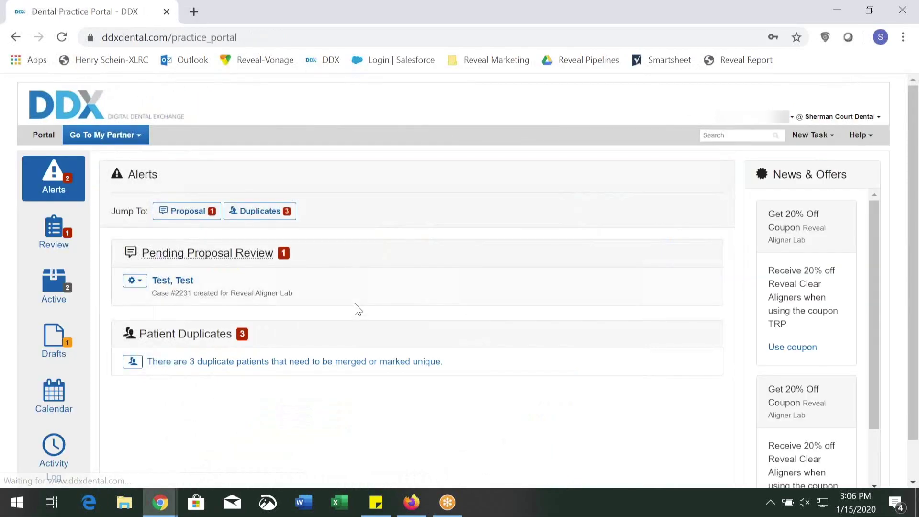
mouse_move(184, 284)
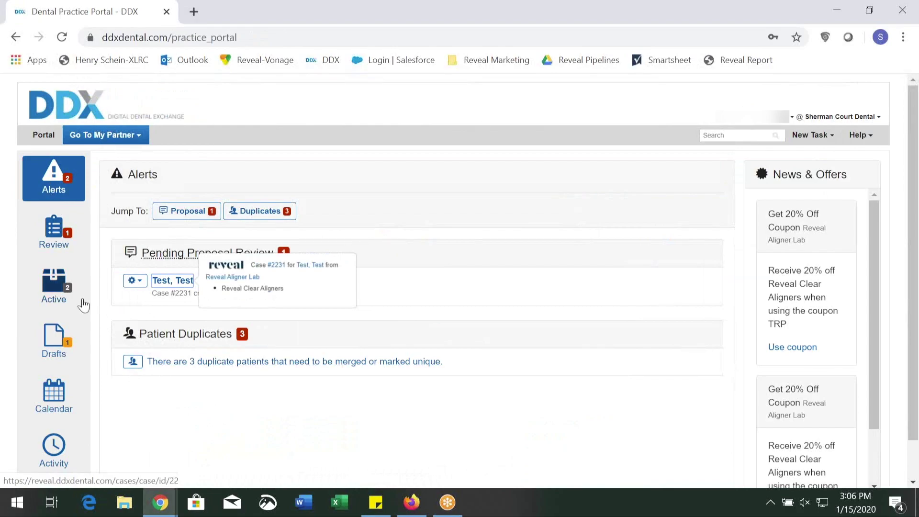
Step: Open Case #2231 and launch its lab-created 2231 treatment plan in the Reveal 3D viewer
click(179, 288)
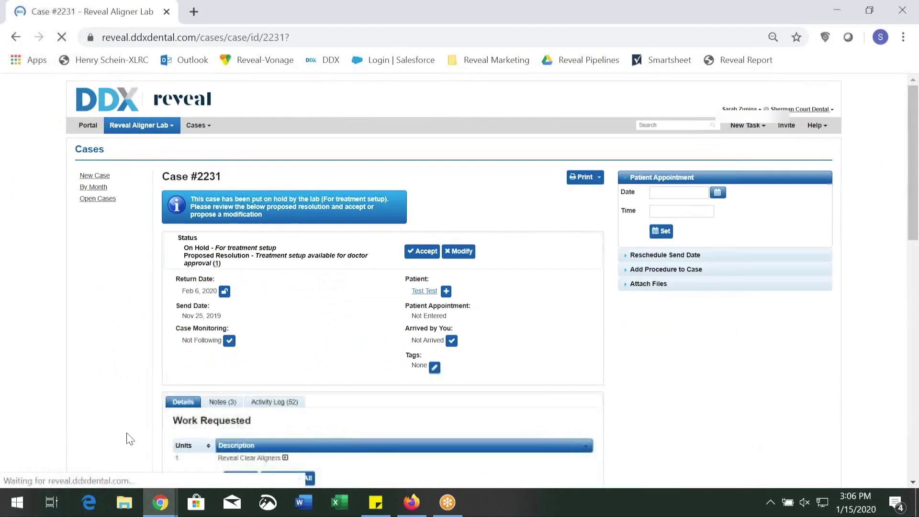
scroll(91, 350, down, 1)
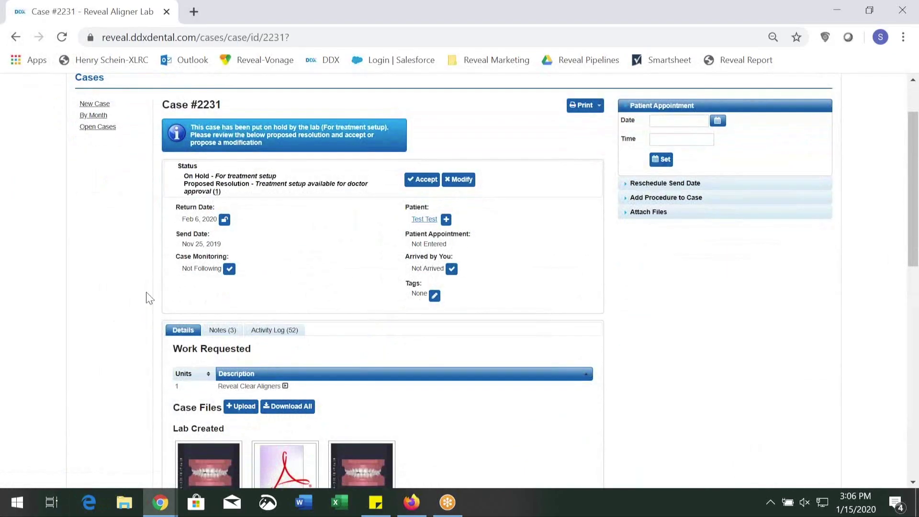
scroll(222, 340, down, 3)
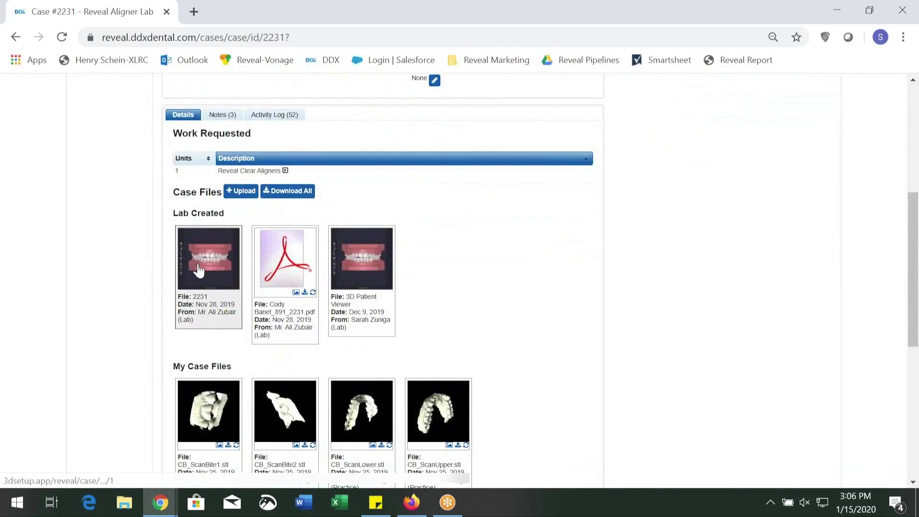
click(198, 271)
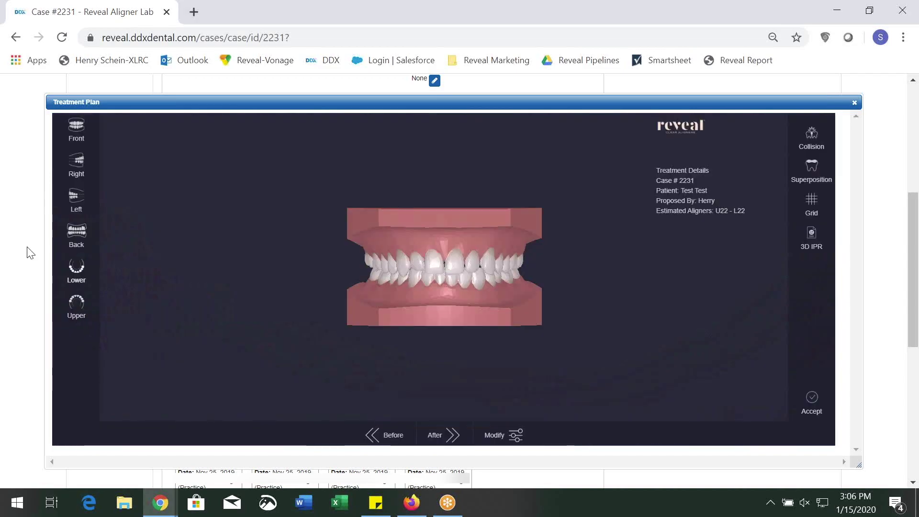
Step: Toggle between the Before and After views of case #2231's teeth
scroll(328, 280, up, 5)
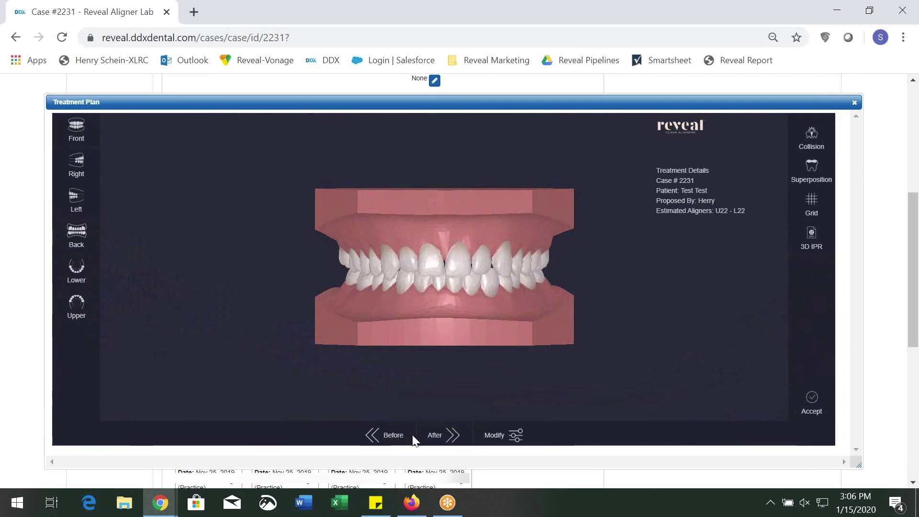
click(394, 438)
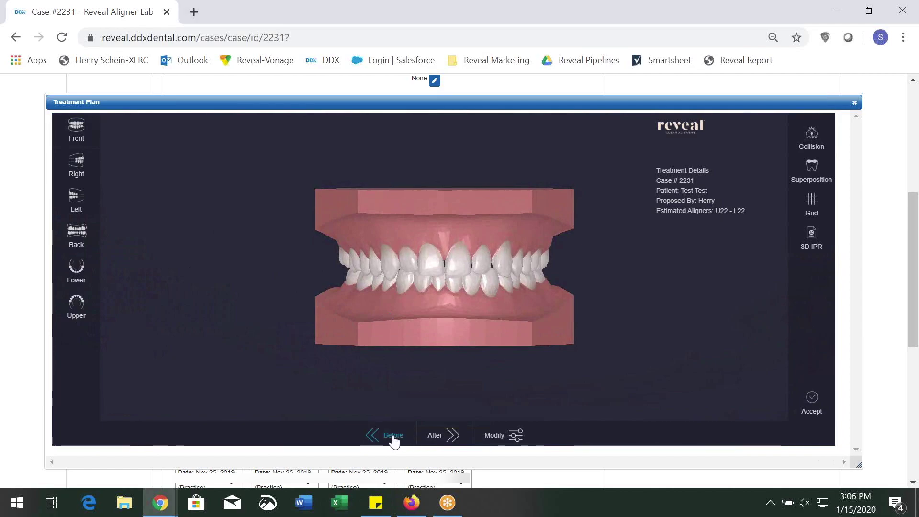
click(447, 436)
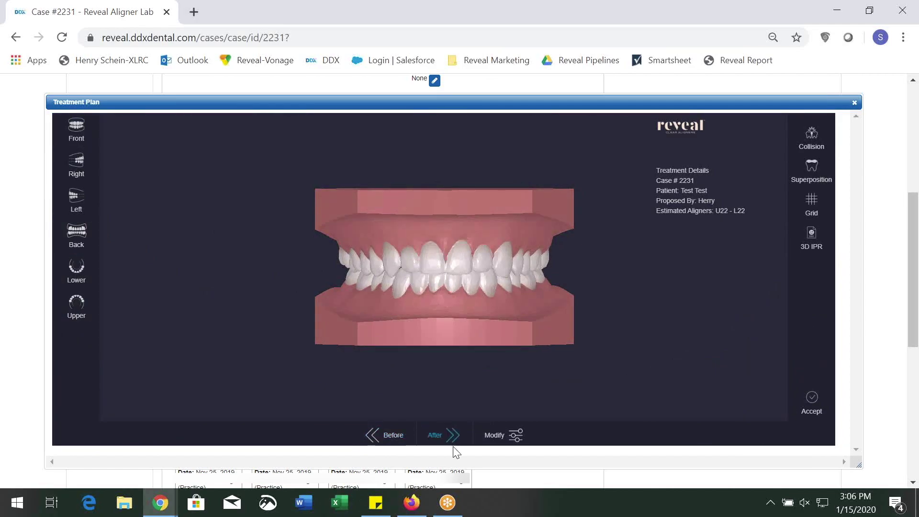
Step: Inspect the result from Right, Left, Back, Lower, Upper and Front views, then orbit obliquely
click(78, 166)
click(76, 207)
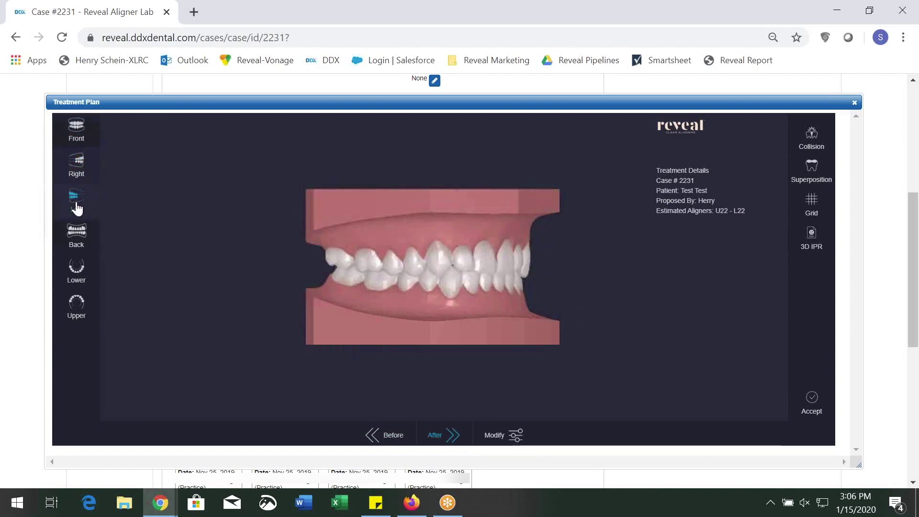
click(73, 249)
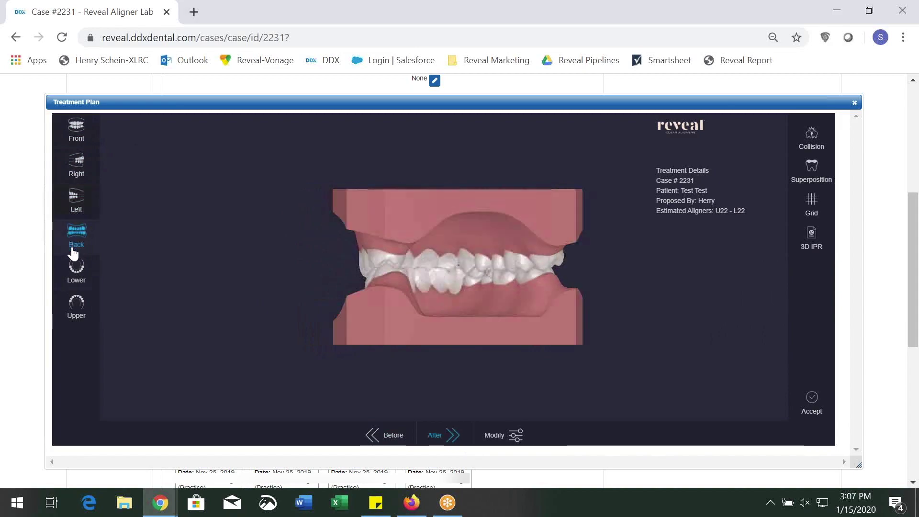
click(75, 286)
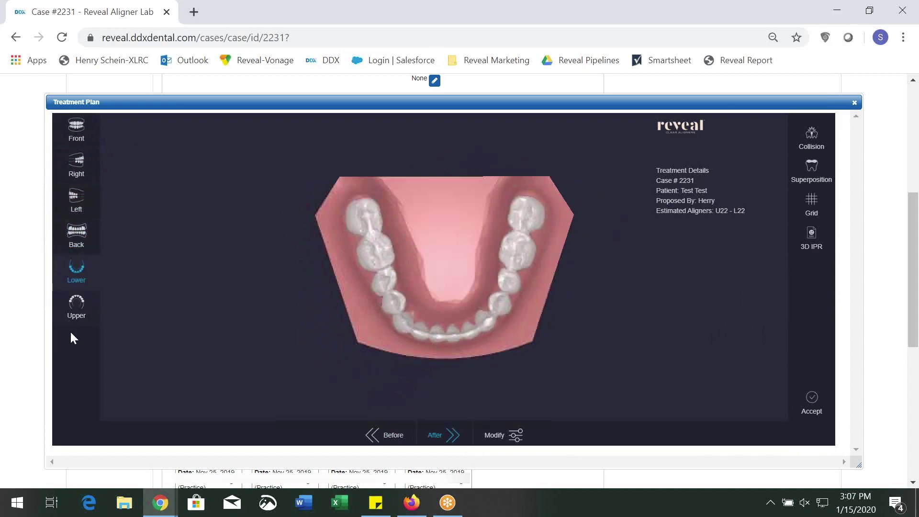
click(74, 315)
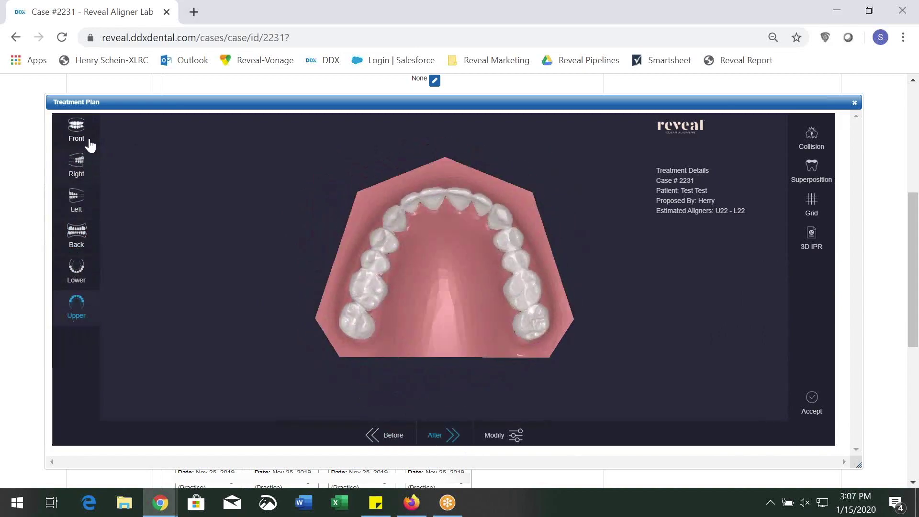
click(89, 138)
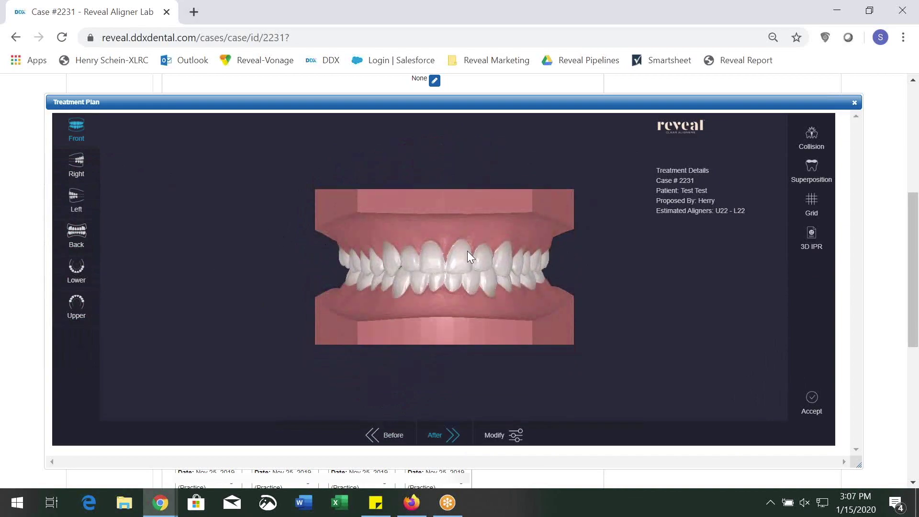
drag(469, 257, 263, 249)
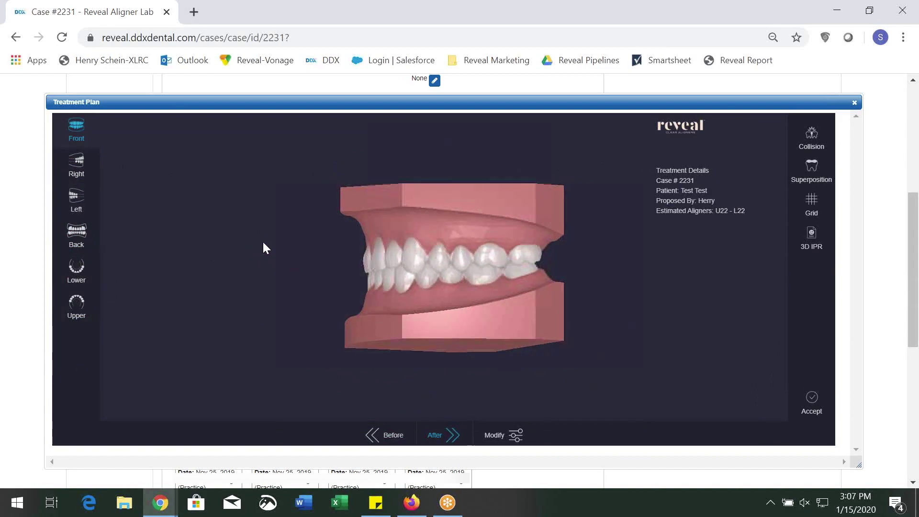
click(91, 139)
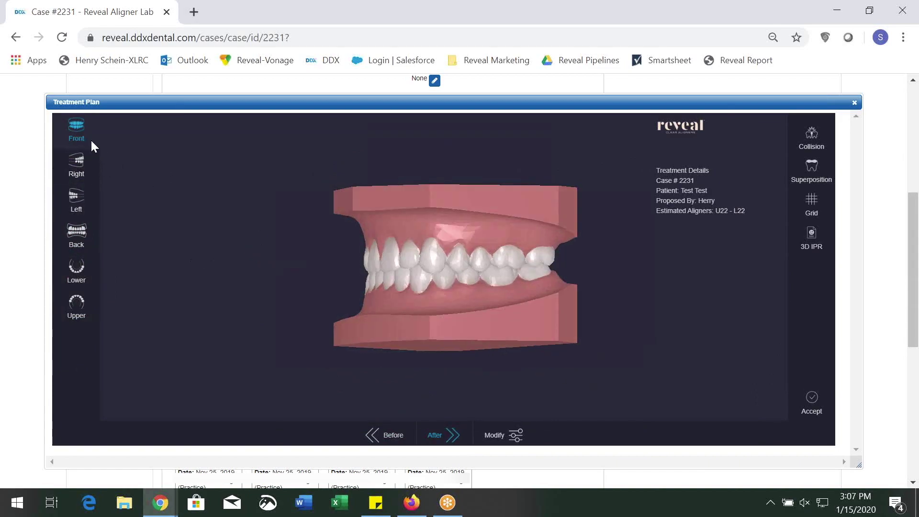
click(391, 436)
click(443, 435)
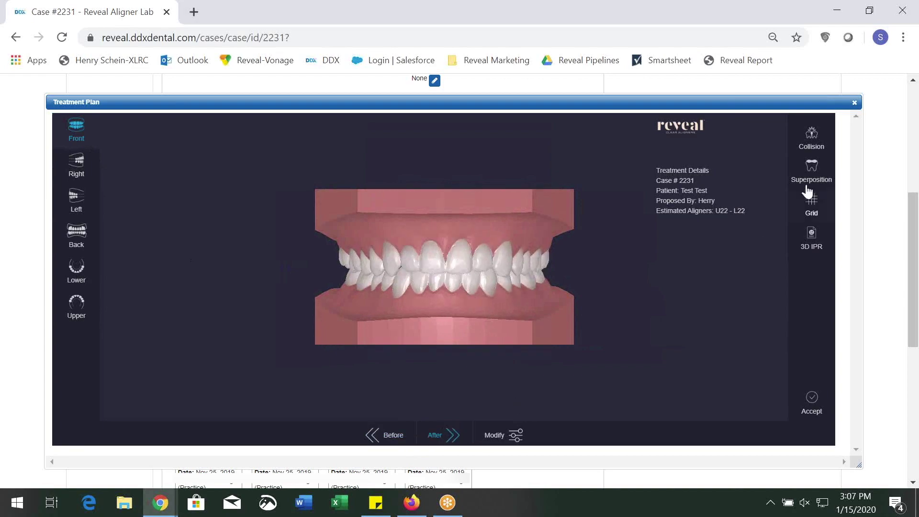
click(822, 141)
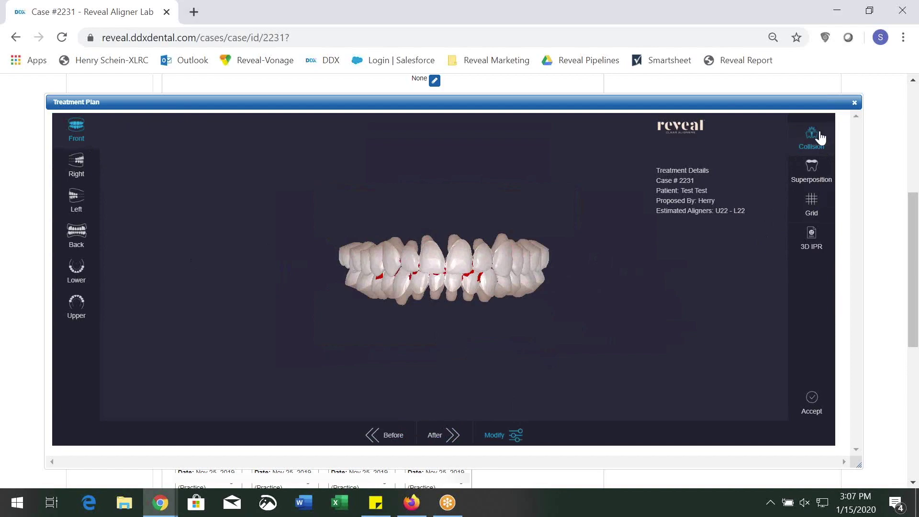
drag(491, 276, 310, 267)
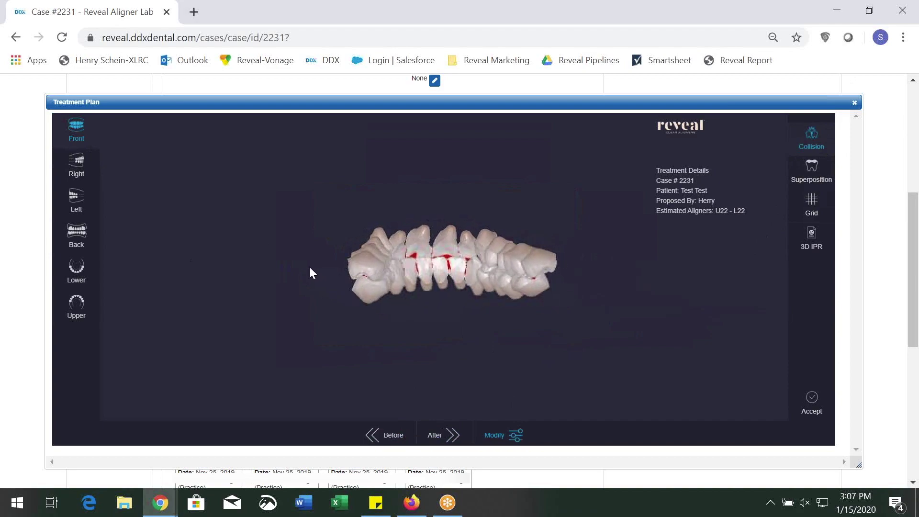
click(83, 140)
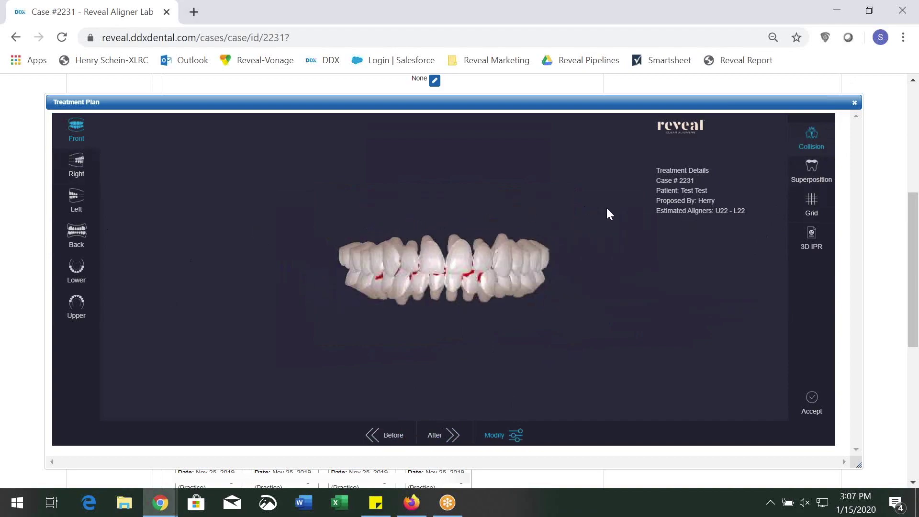
click(820, 139)
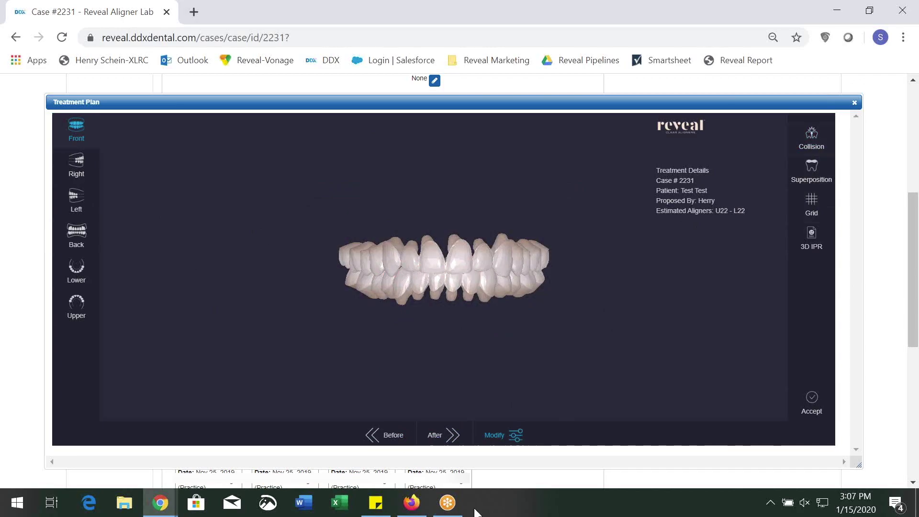
click(821, 181)
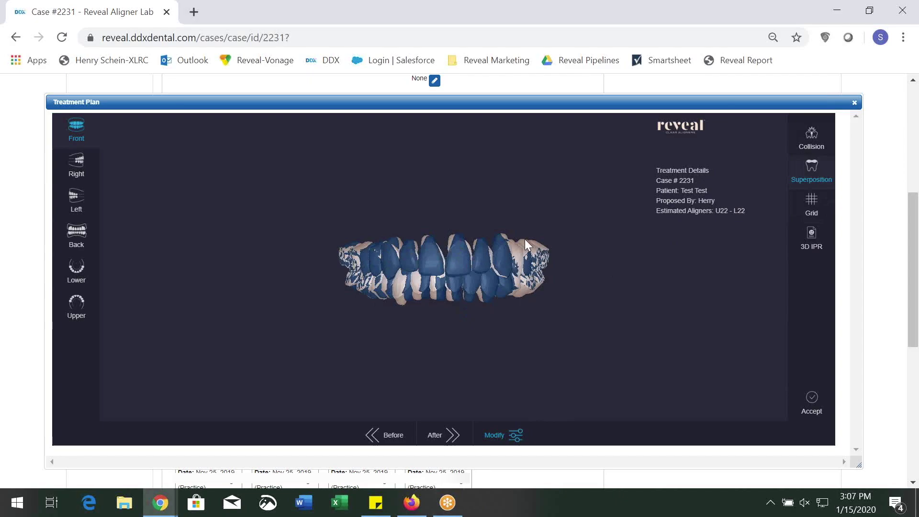
click(818, 178)
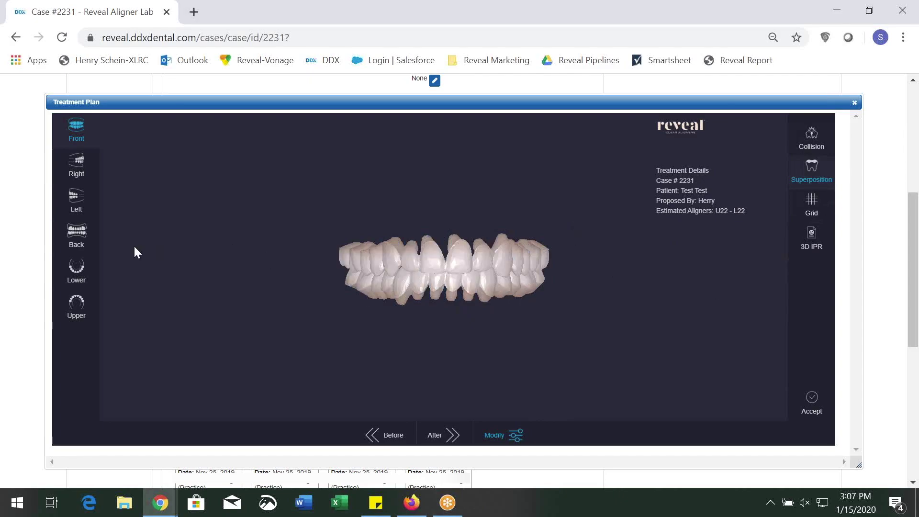
Step: Restore the gums and show 3D IPR: four 0.5 reductions between the lower front teeth
click(382, 436)
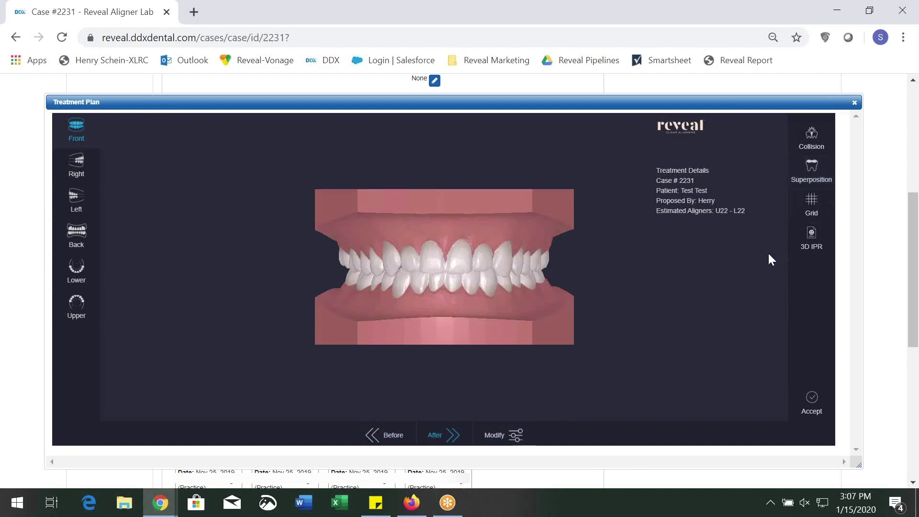
click(820, 249)
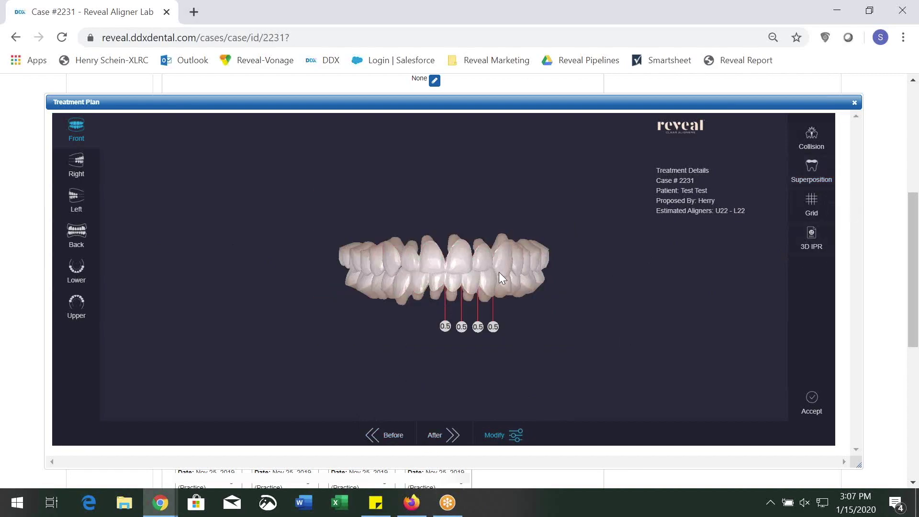
drag(499, 271, 510, 326)
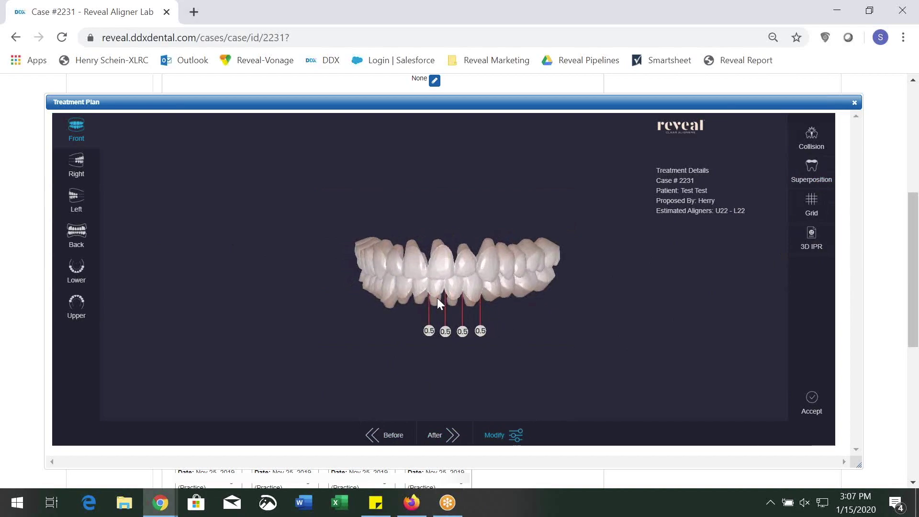
drag(477, 289, 494, 279)
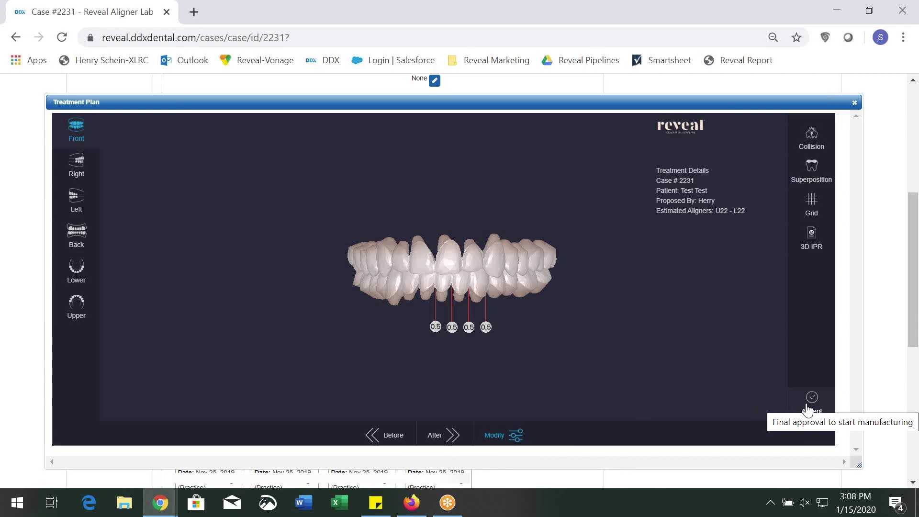
Step: Save a modification note reading 'modification' and submit the modification request to the lab
click(495, 435)
scroll(740, 189, down, 3)
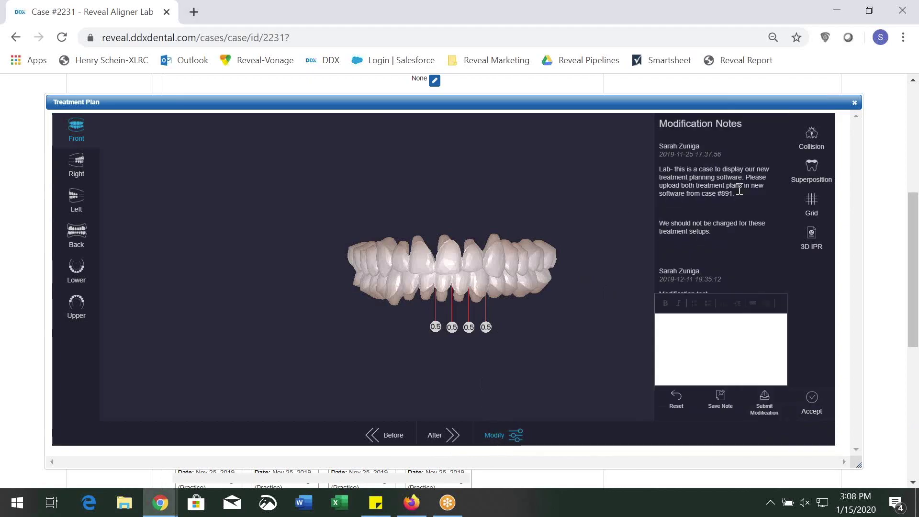
click(691, 331)
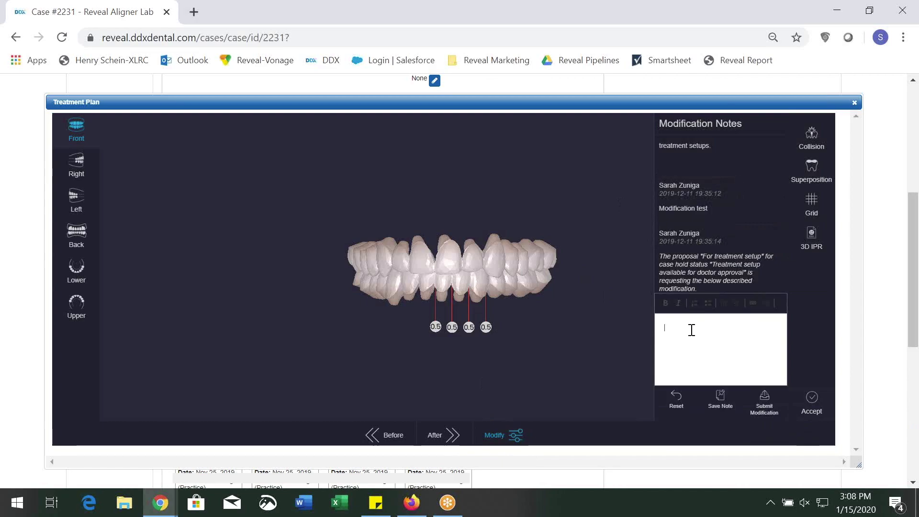
text(modification here)
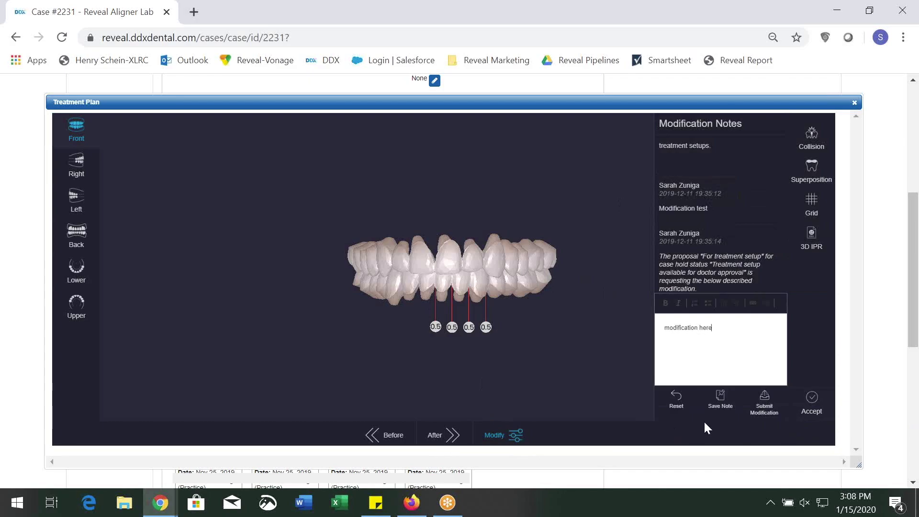
click(733, 406)
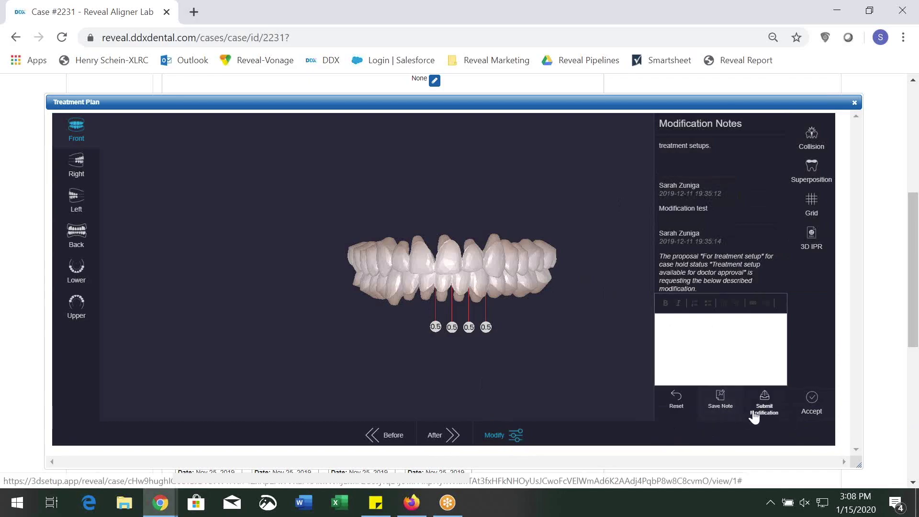
click(762, 407)
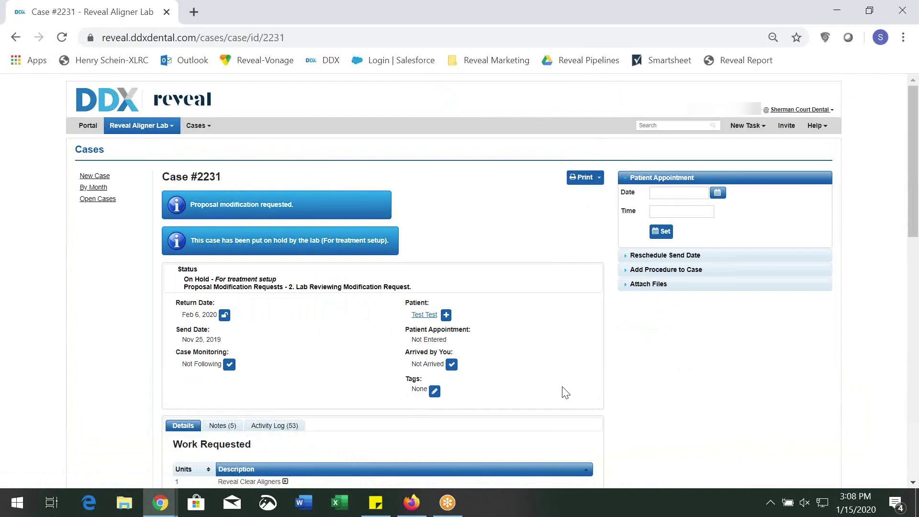
scroll(544, 391, down, 1)
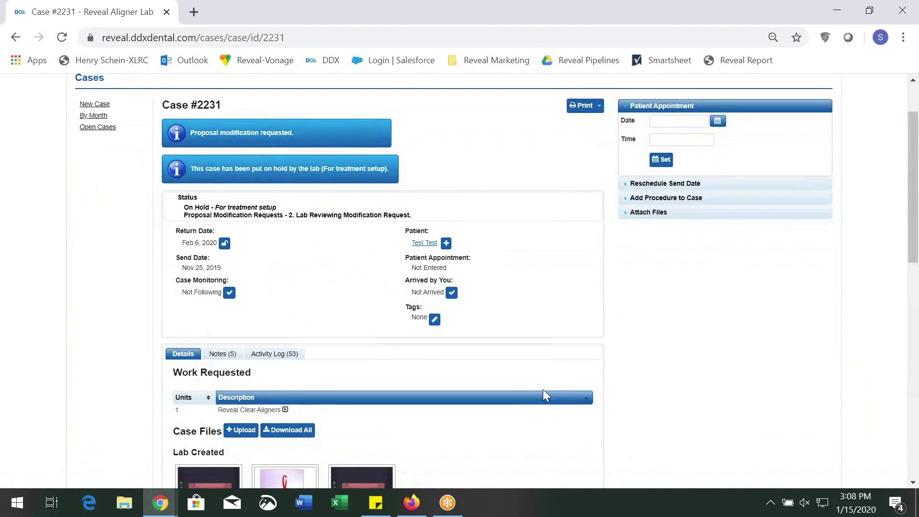